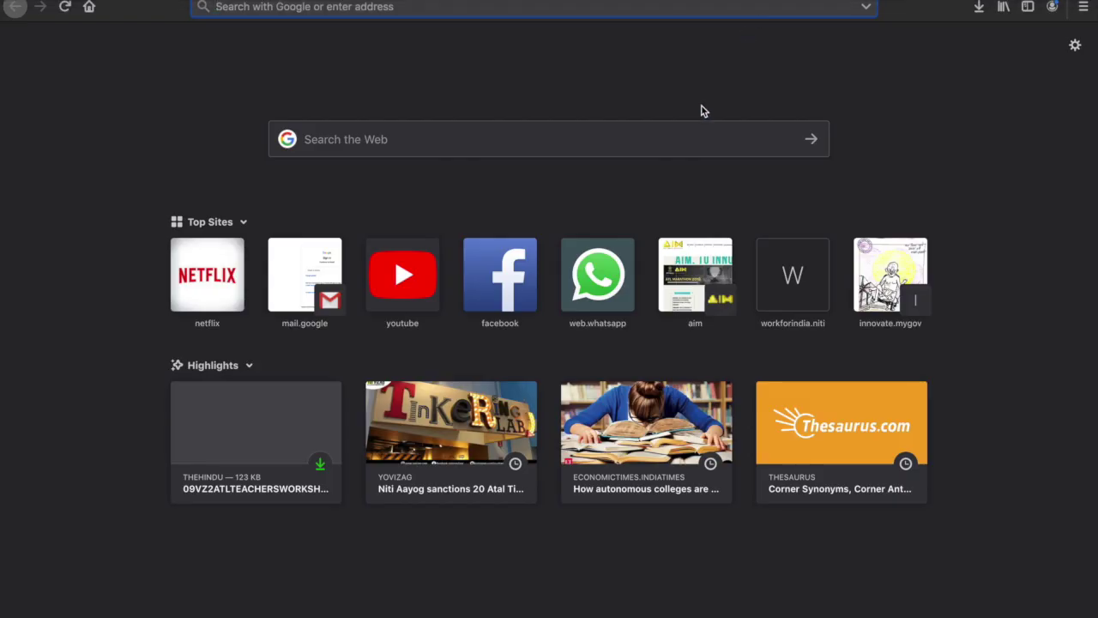
Type 'aim' in the Firefox address bar so it autocompletes to aim.gov.in/.
type("aim.gov.in/")
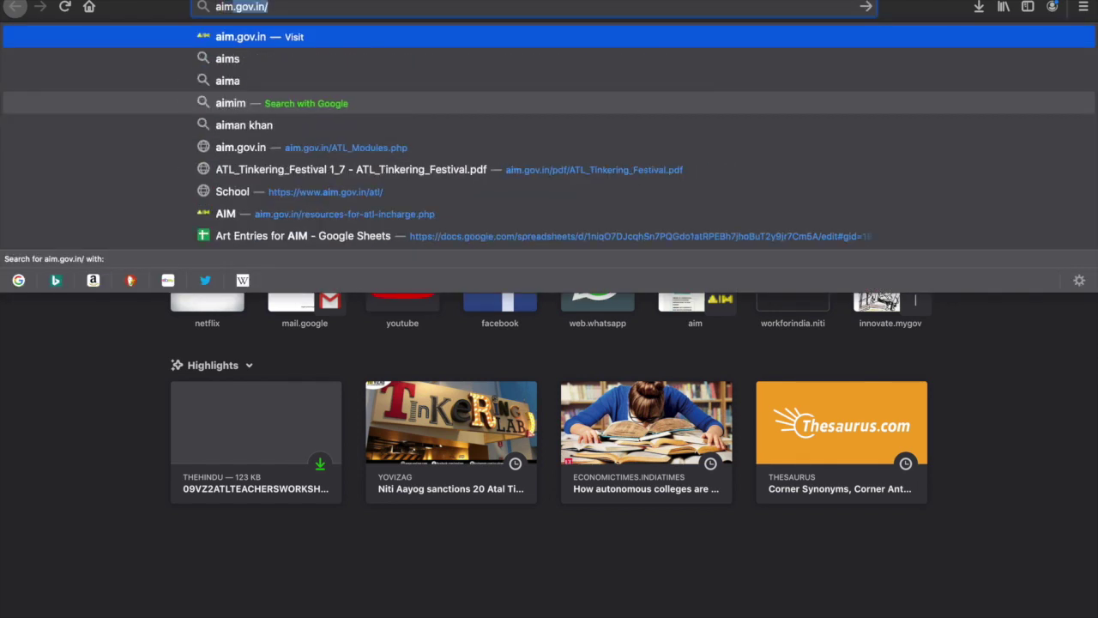
Load aim.gov.in and follow Atal Tinkering Labs > My ATL > Dashboard to the sign-in page.
key("Return")
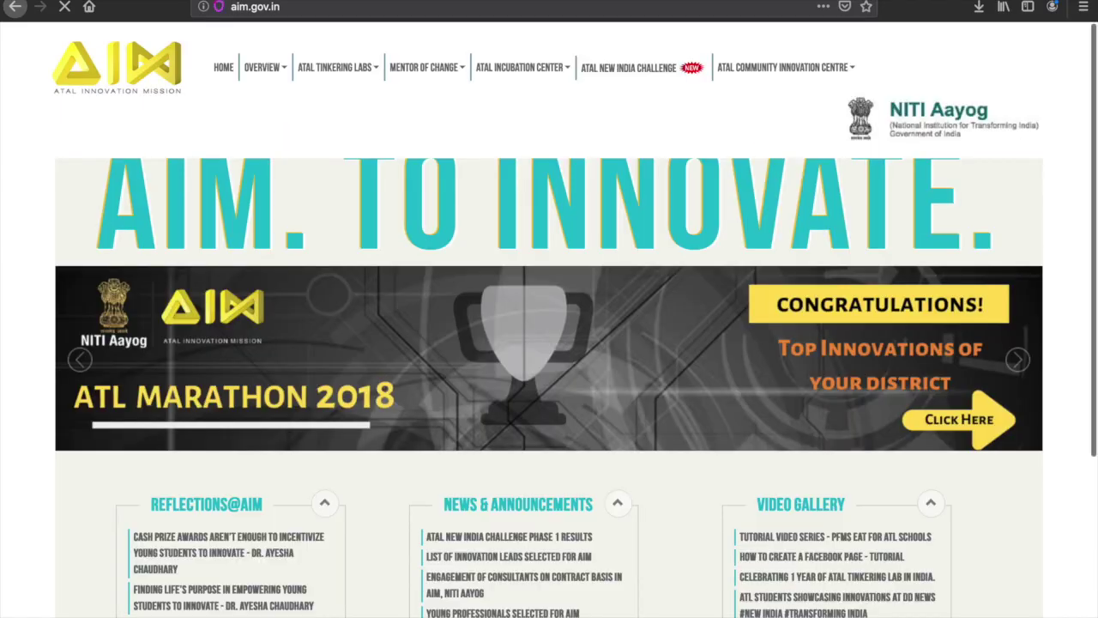
left_click(367, 72)
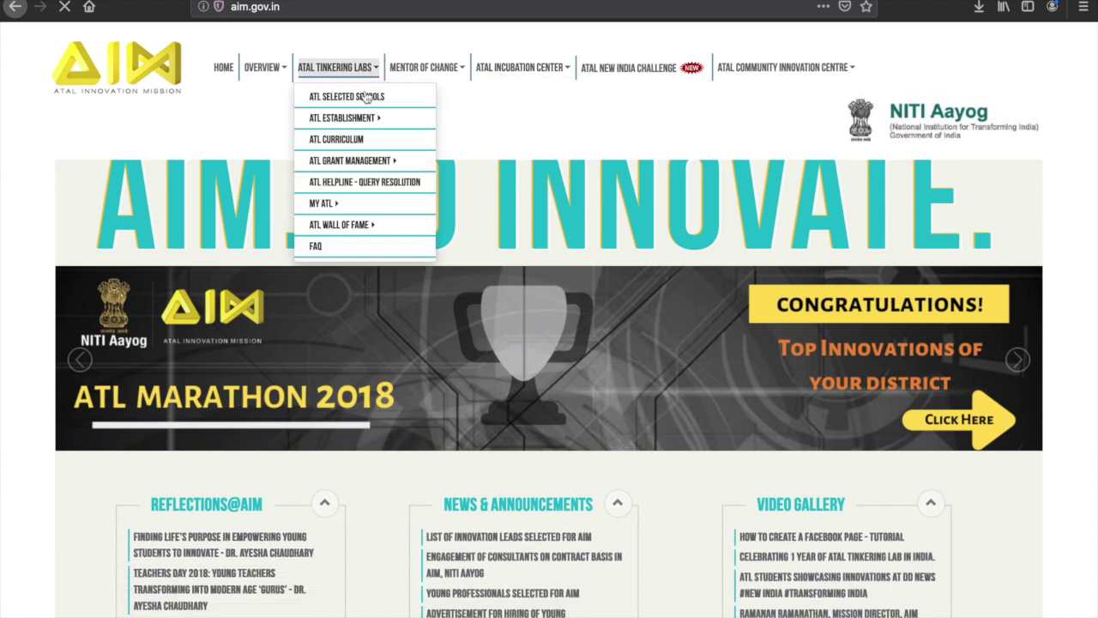
mouse_move(349, 209)
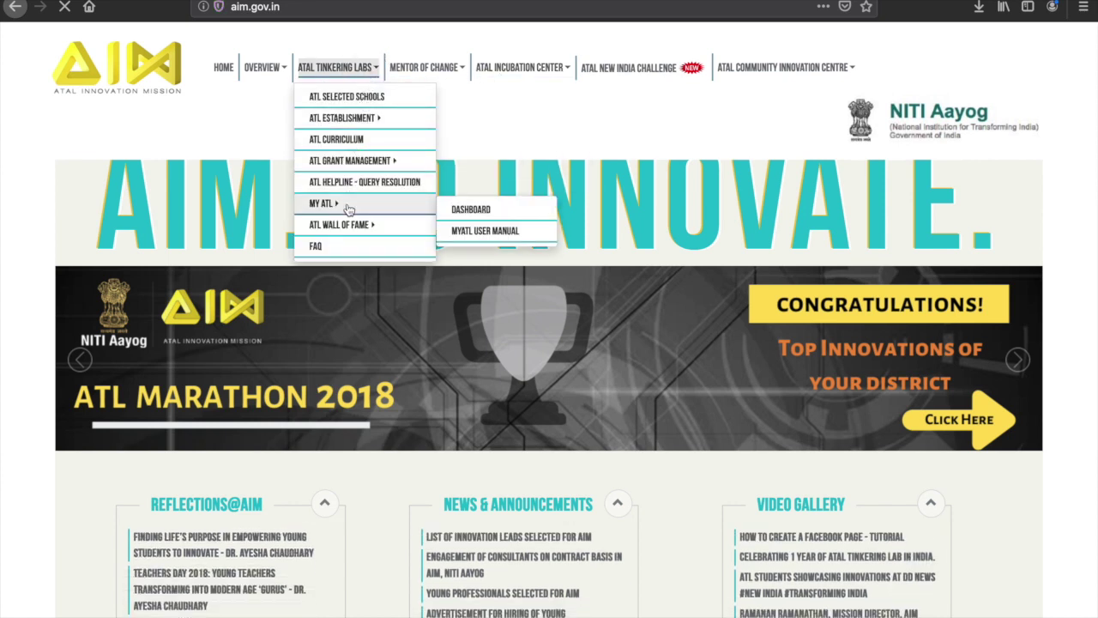
left_click(454, 210)
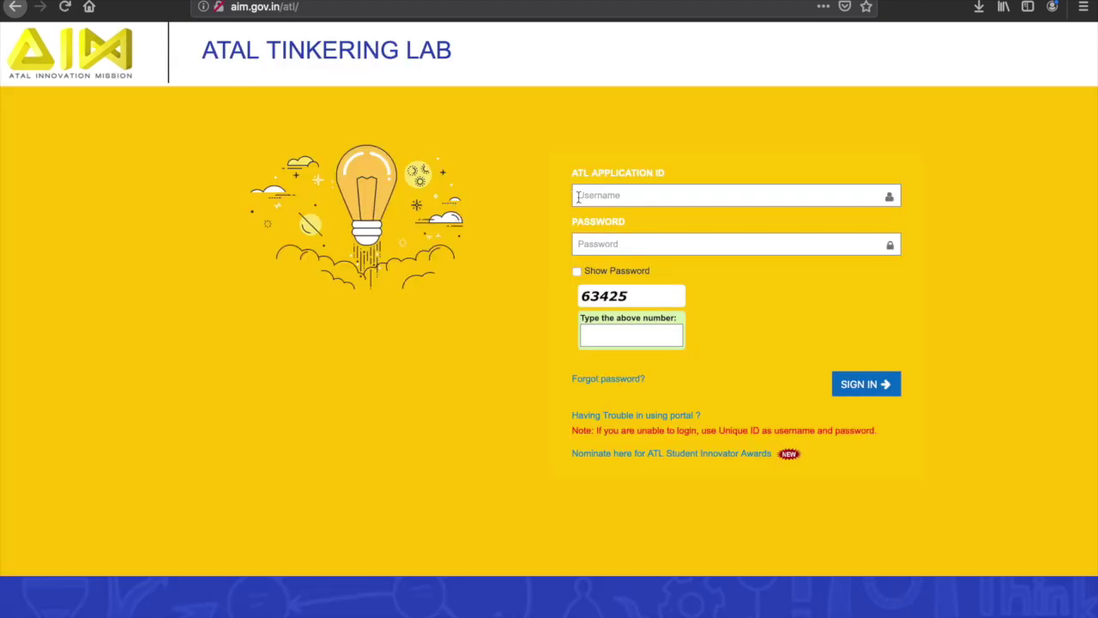
Sign in with the school's application ID, password and captcha, declining to save the login.
left_click(586, 195)
type("12")
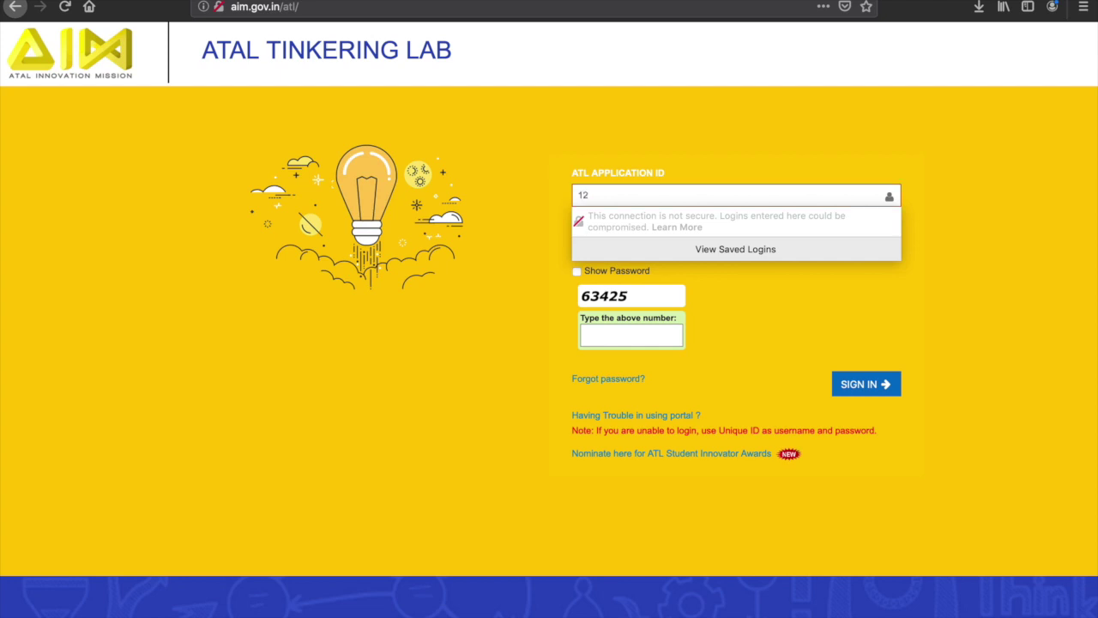
type("34")
left_click(531, 264)
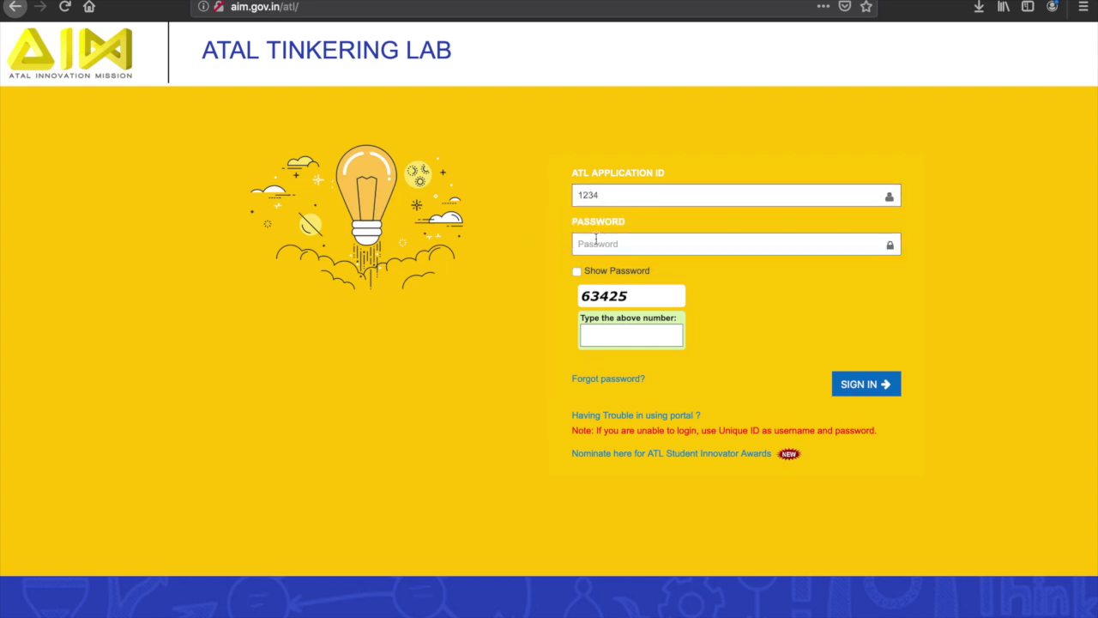
left_click(599, 242)
type("12")
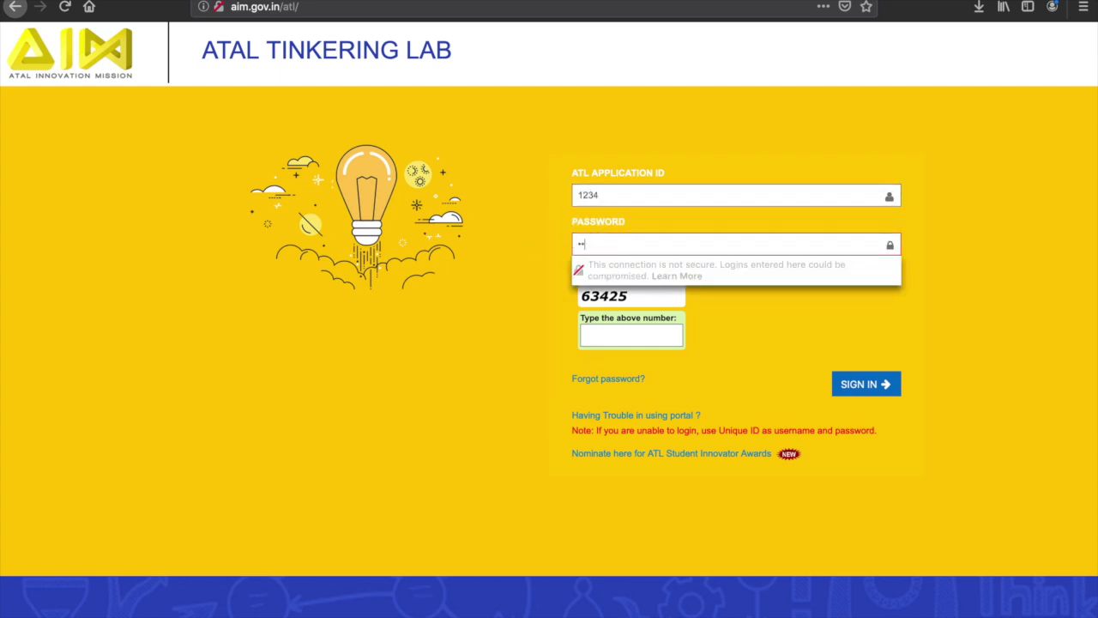
type("34")
left_click(533, 335)
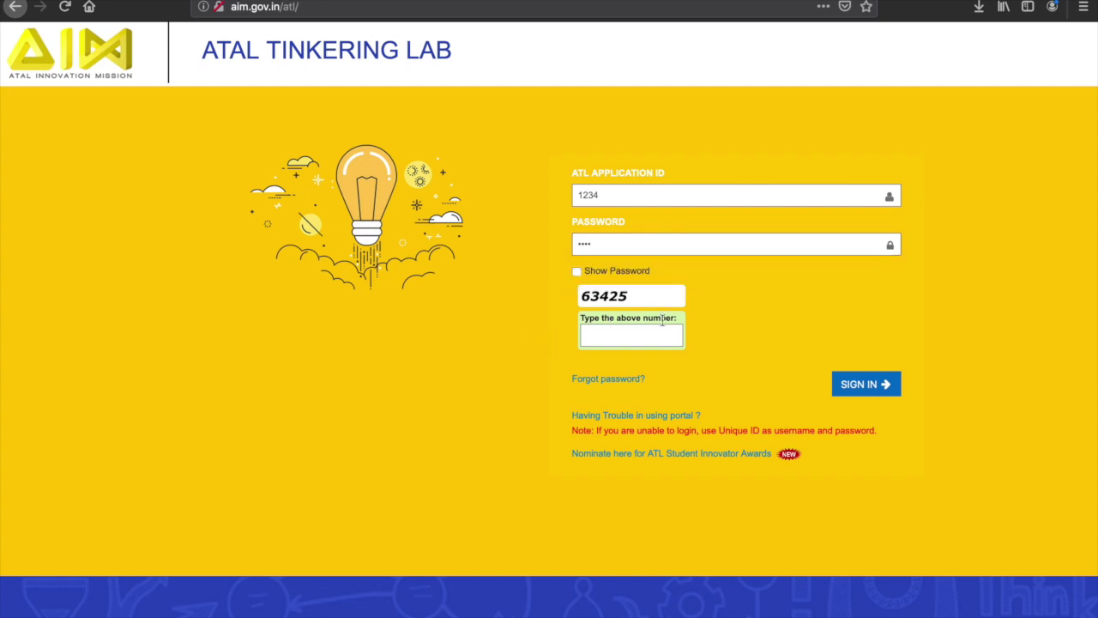
left_click(643, 336)
type("63425")
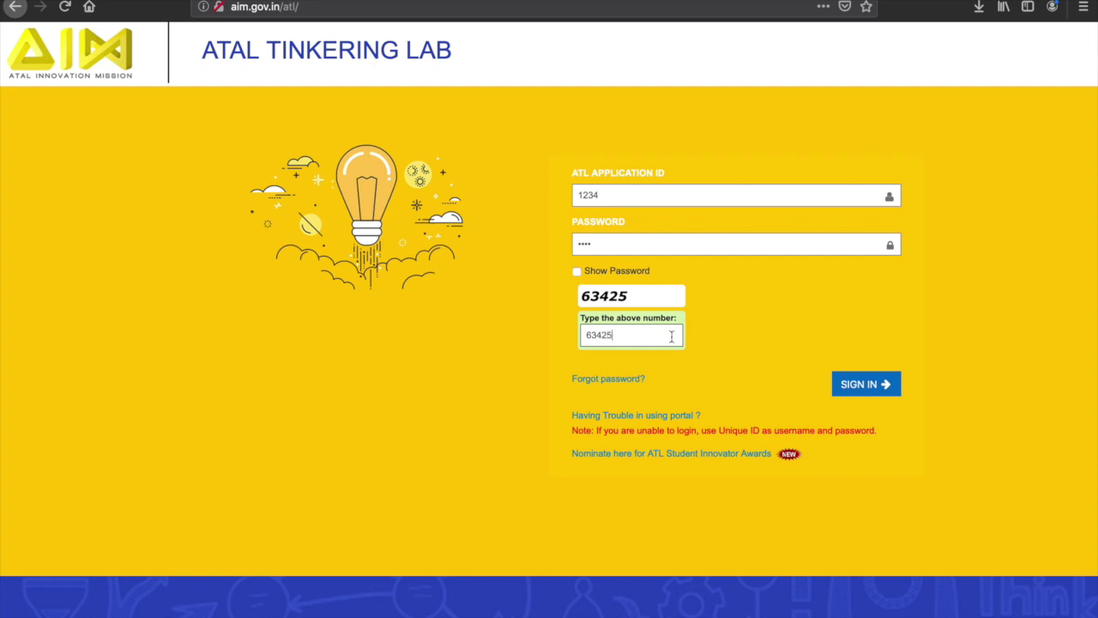
left_click(845, 387)
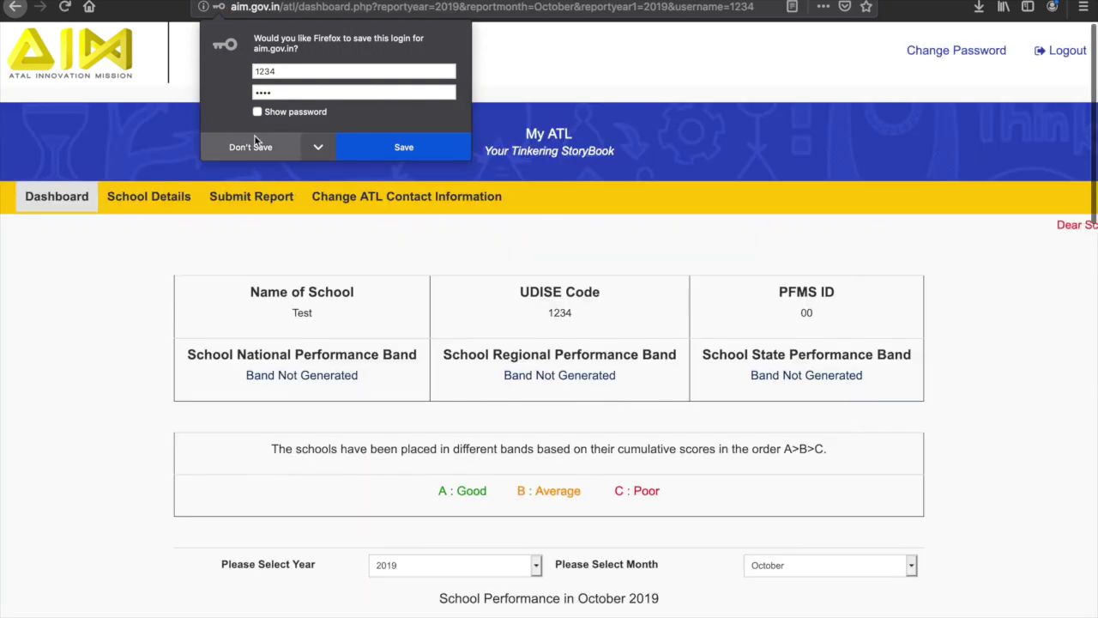
left_click(247, 146)
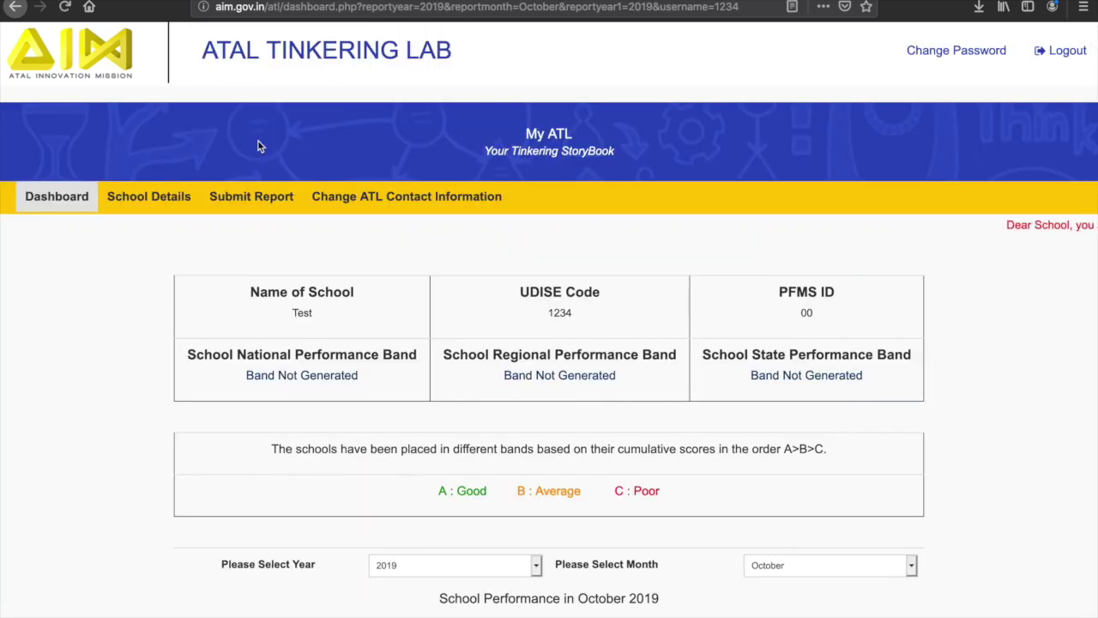
Open School General Information and fill in maximum grade 1 and the school contact number.
left_click(165, 196)
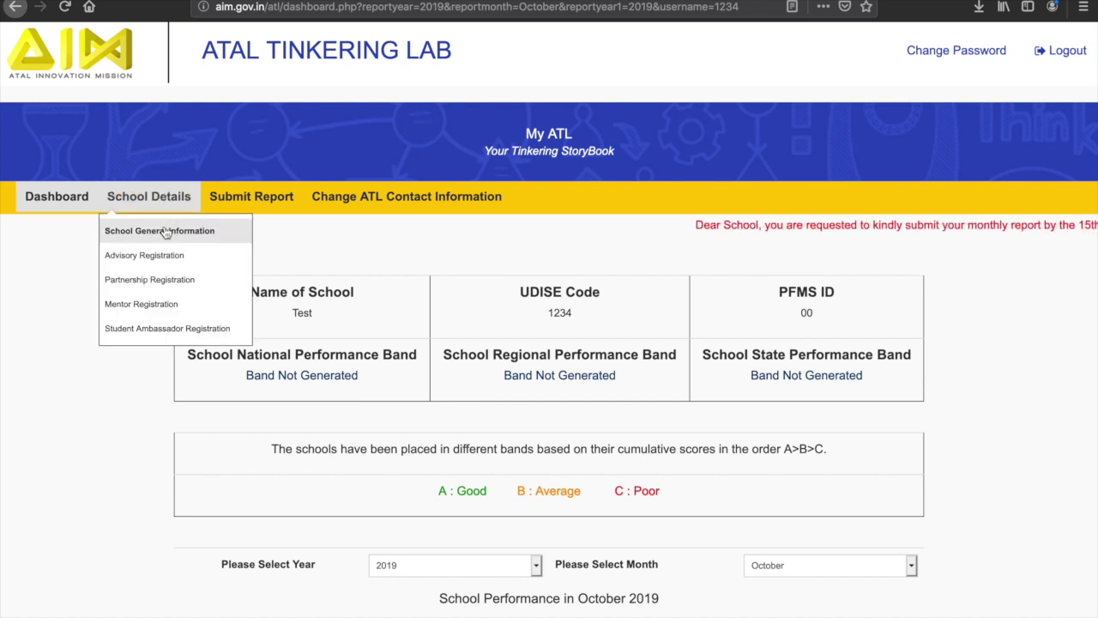
left_click(166, 231)
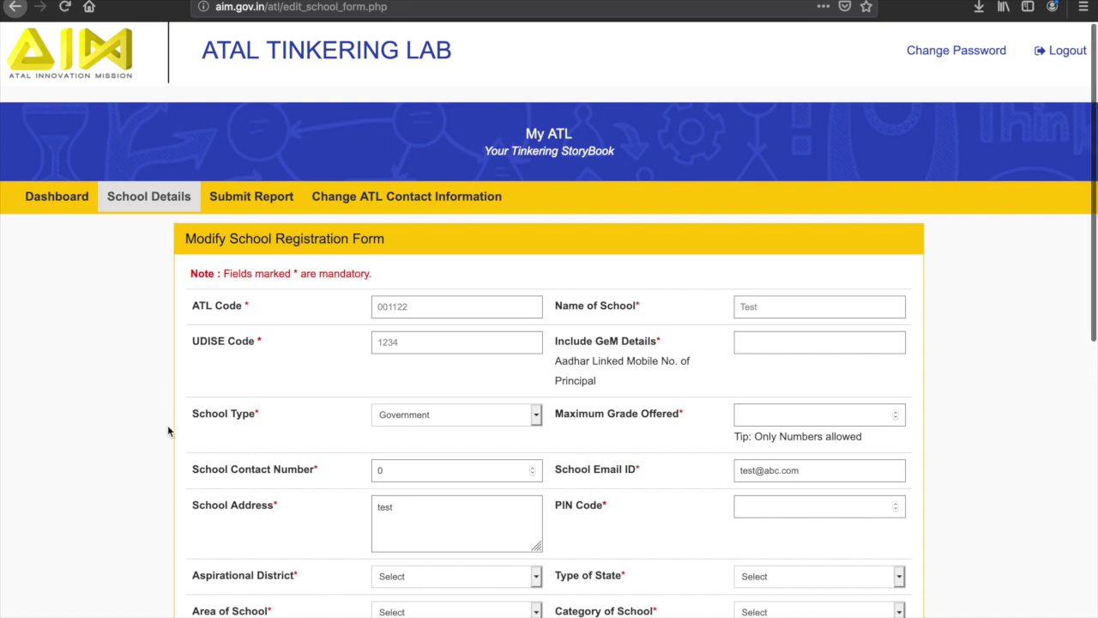
scroll(168, 431, "down", 1)
scroll(168, 430, "down", 3)
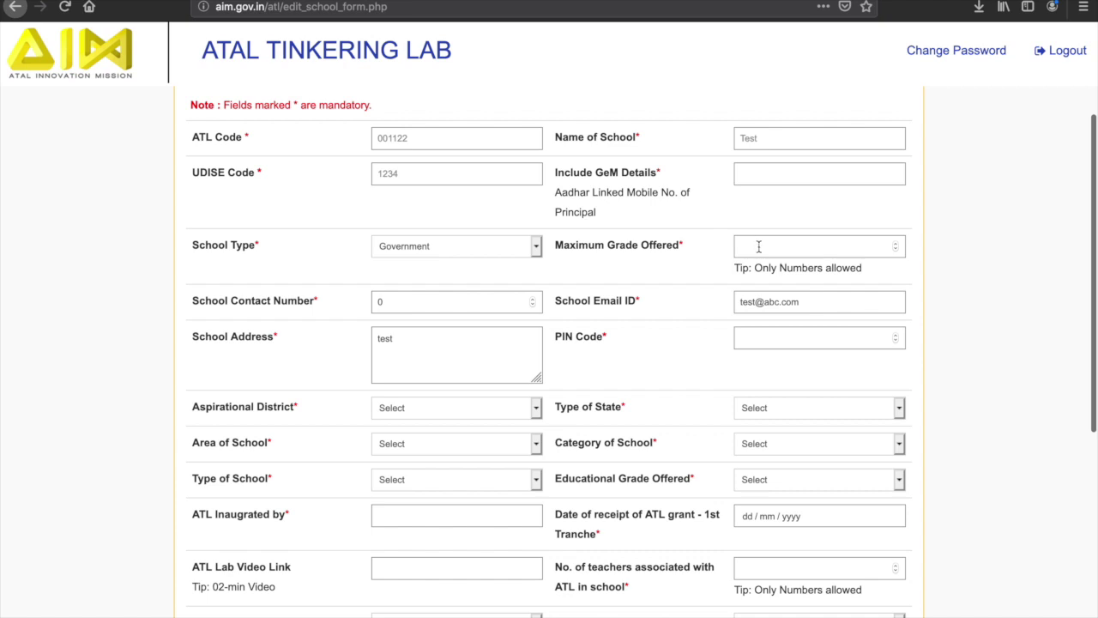
left_click(759, 247)
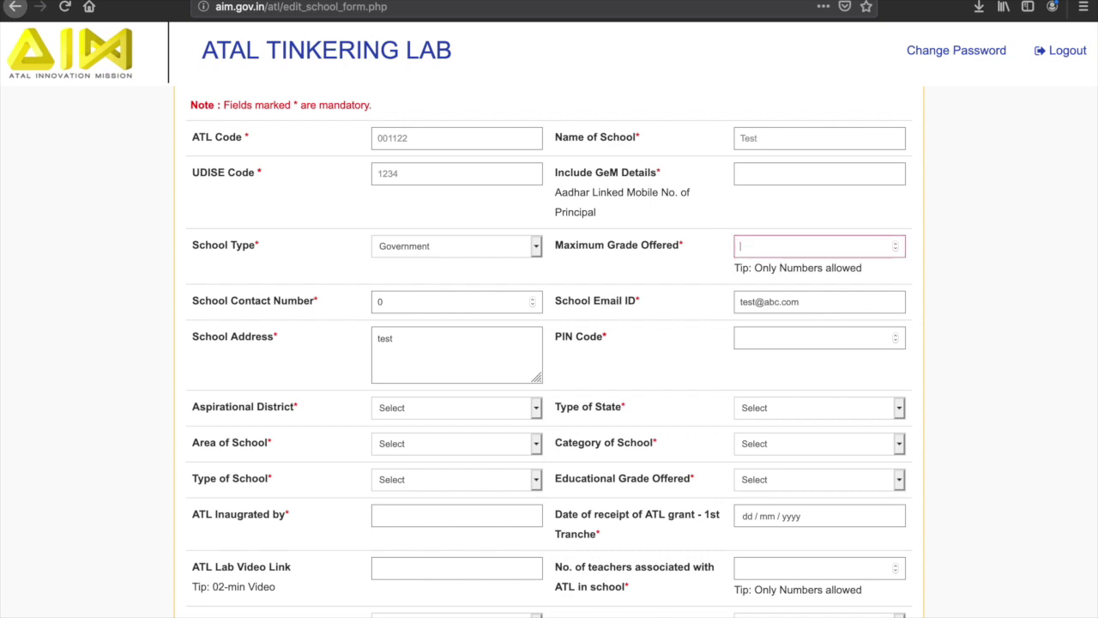
left_click(479, 307)
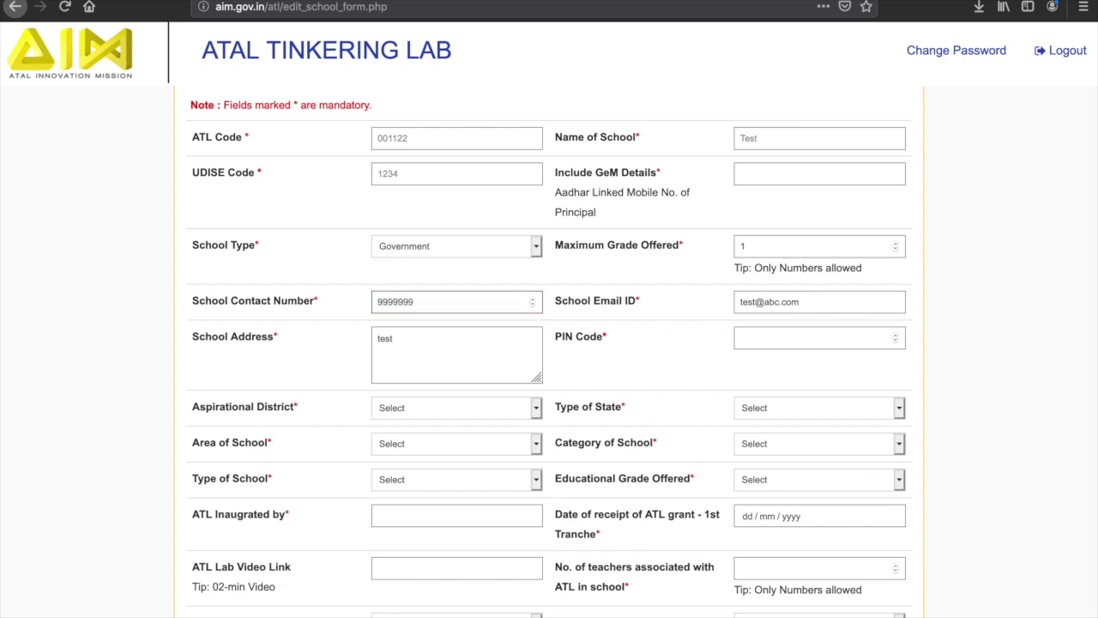
Enter the PIN code, set Aspirational District to Yes, and save the registration form.
scroll(756, 336, "down", 3)
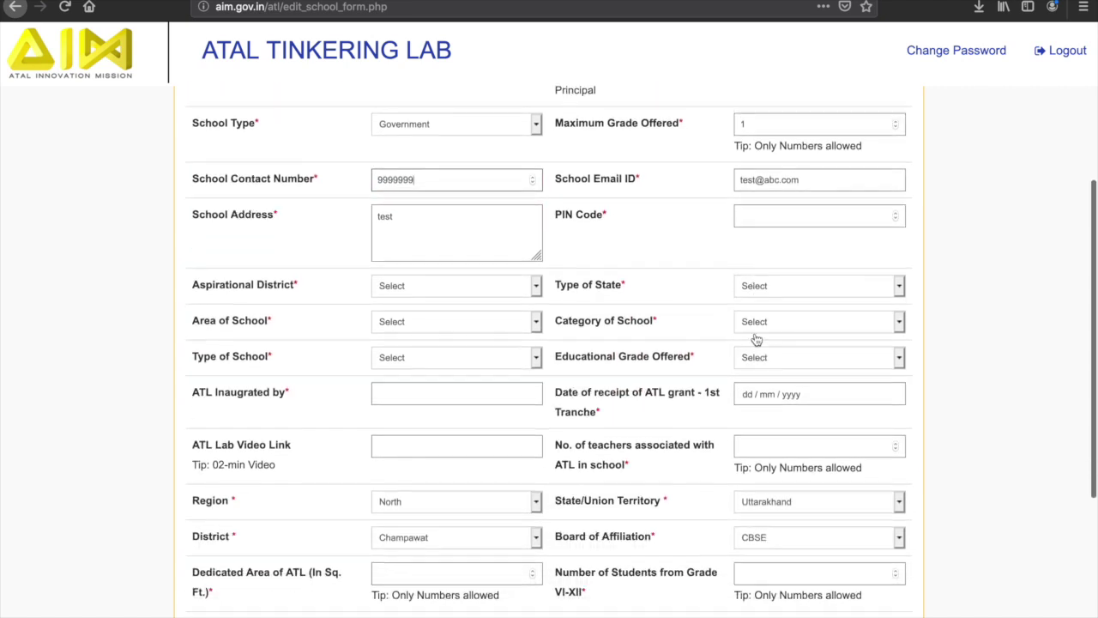
left_click(791, 221)
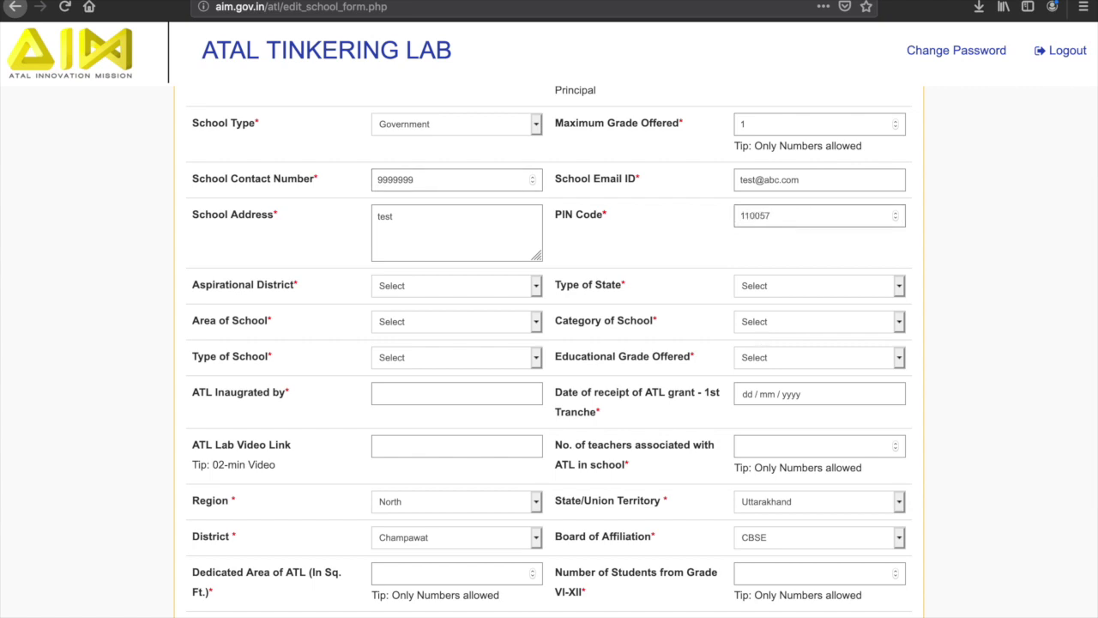
left_click(503, 295)
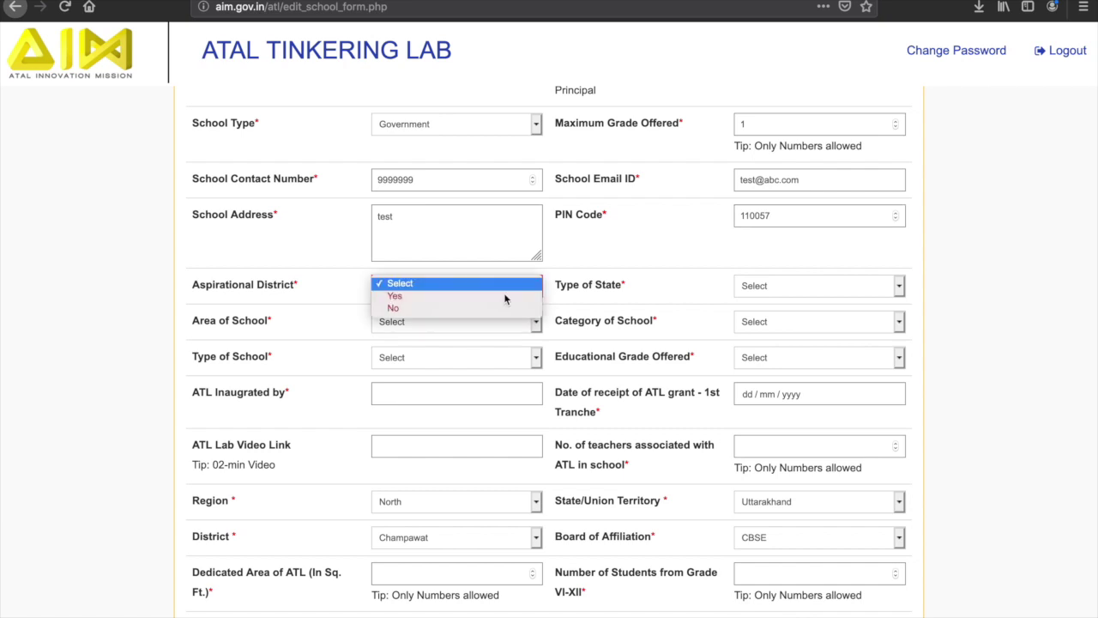
left_click(503, 297)
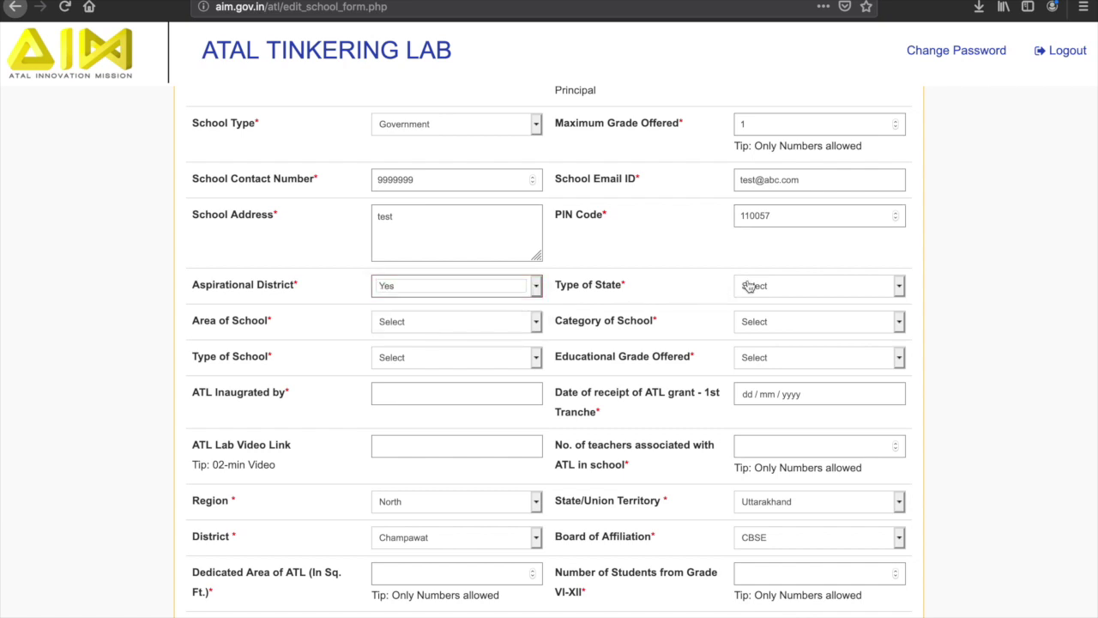
scroll(740, 361, "down", 4)
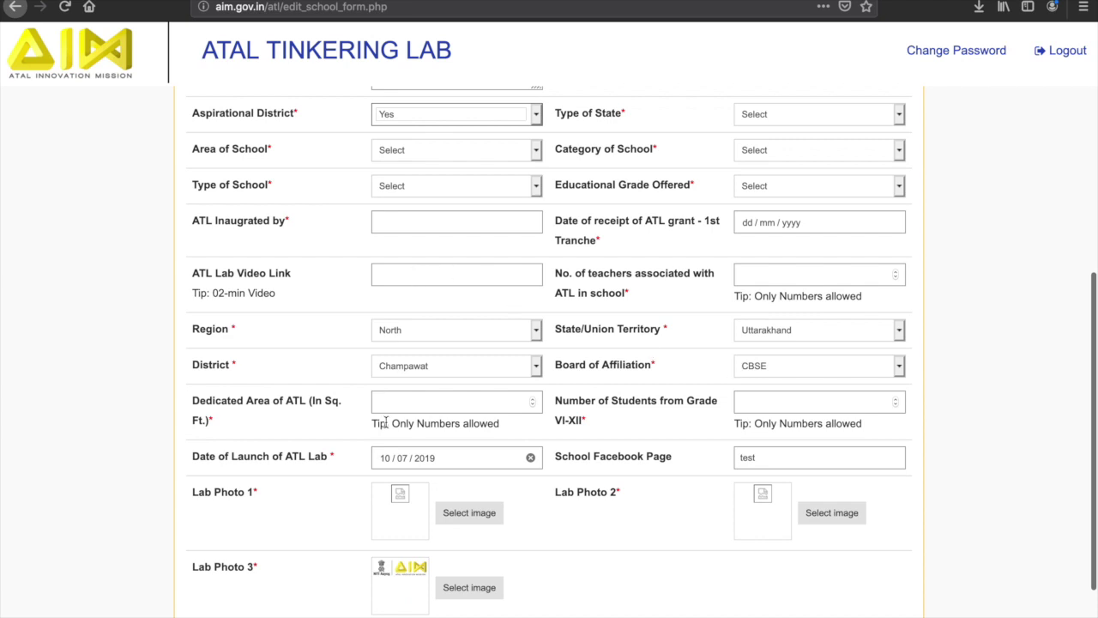
scroll(388, 421, "down", 3)
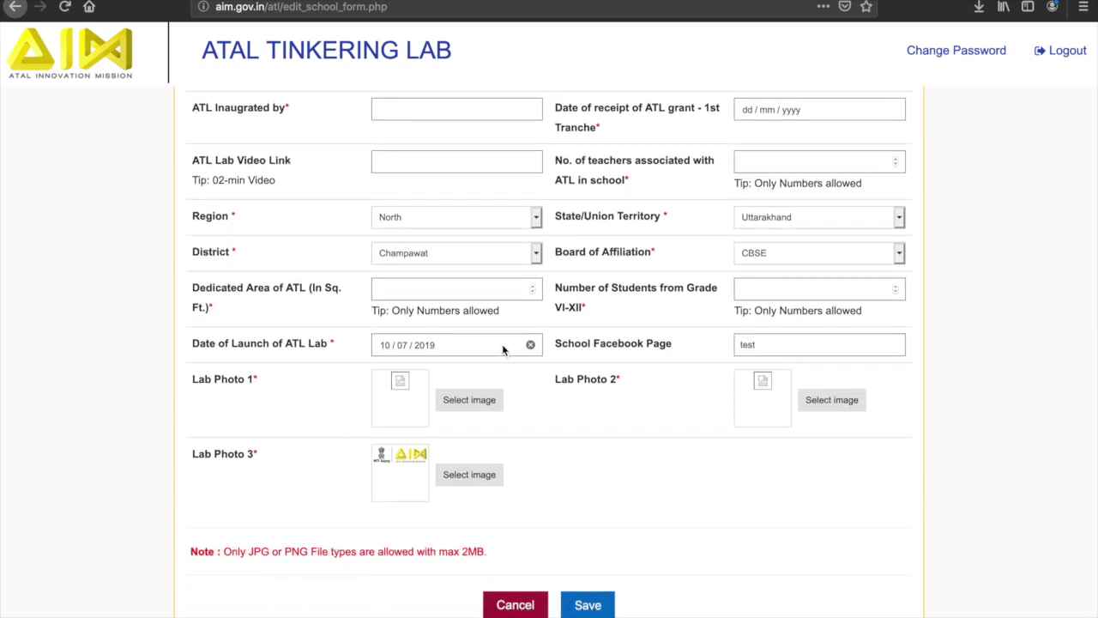
scroll(503, 348, "down", 1)
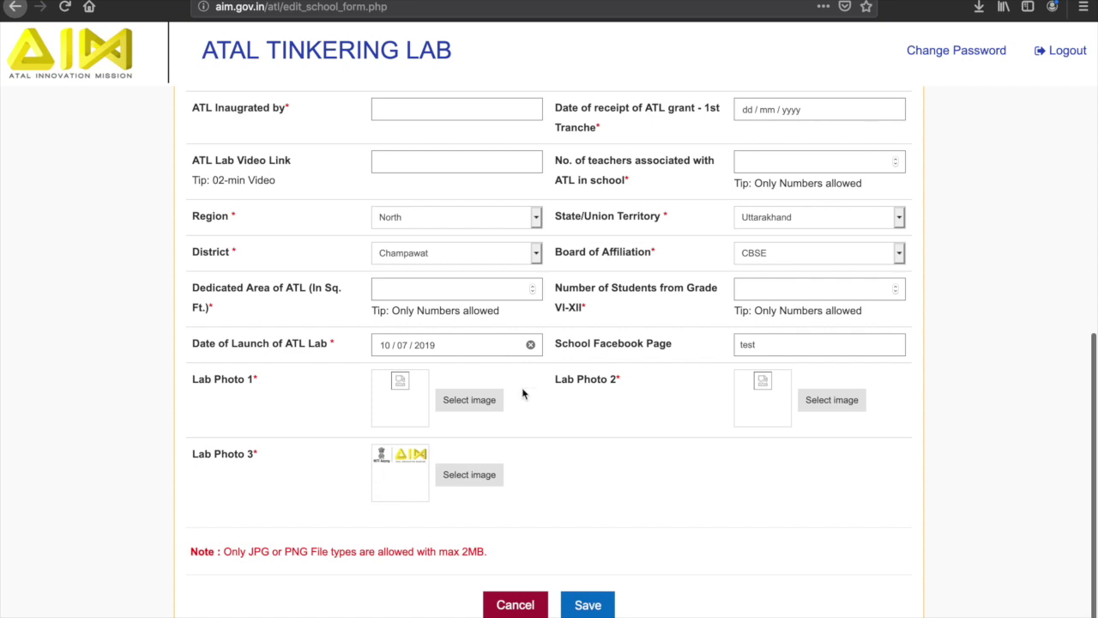
left_click(586, 606)
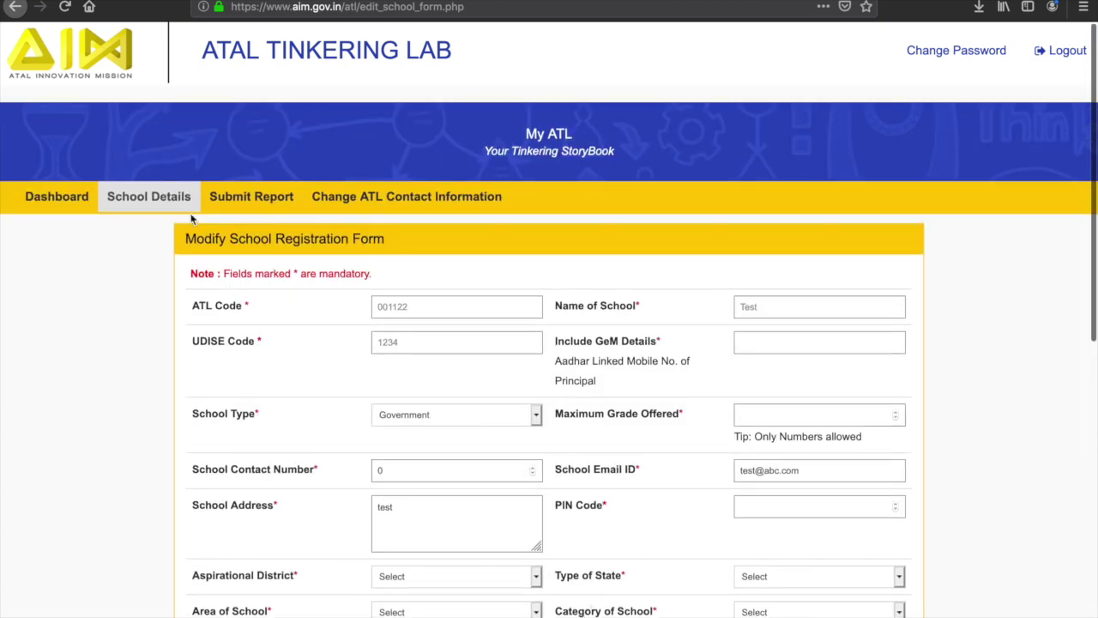
mouse_move(184, 210)
left_click(168, 251)
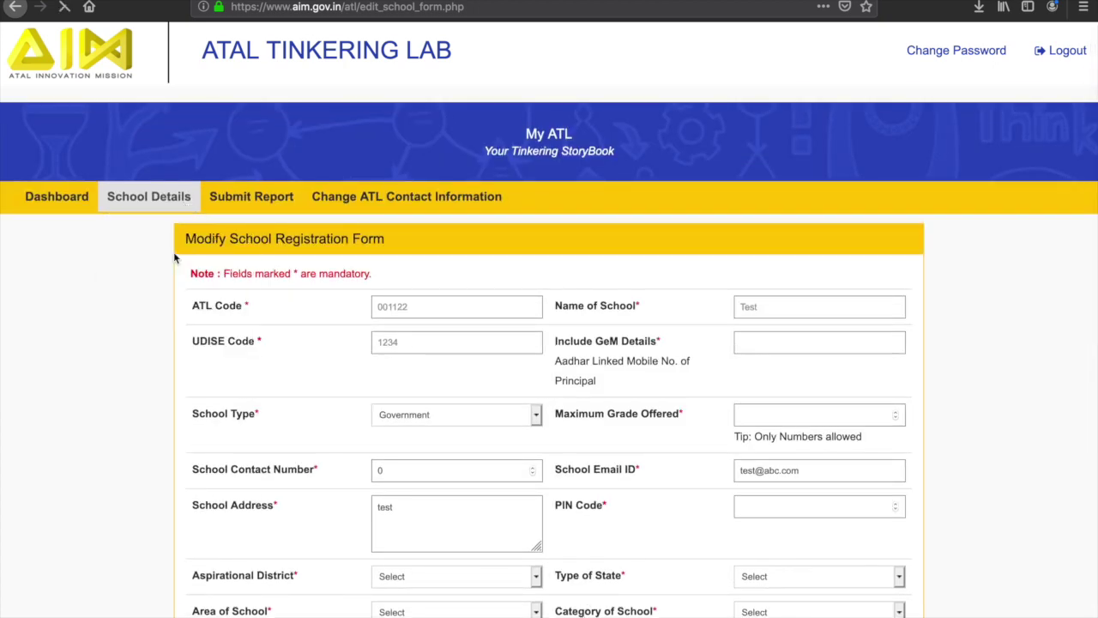
scroll(173, 252, "down", 2)
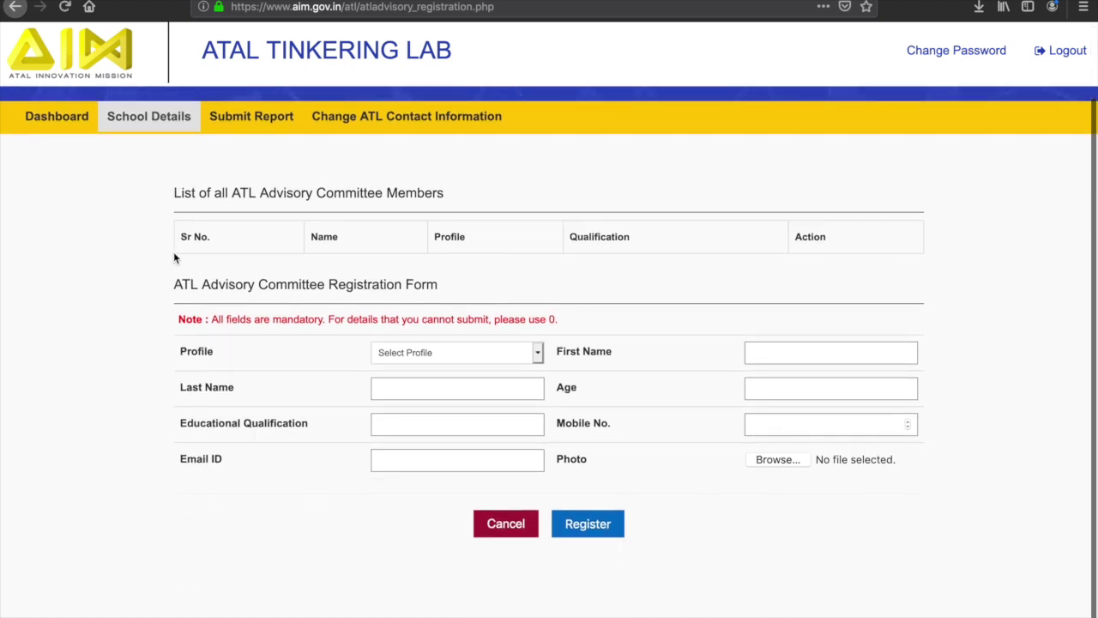
left_click(758, 359)
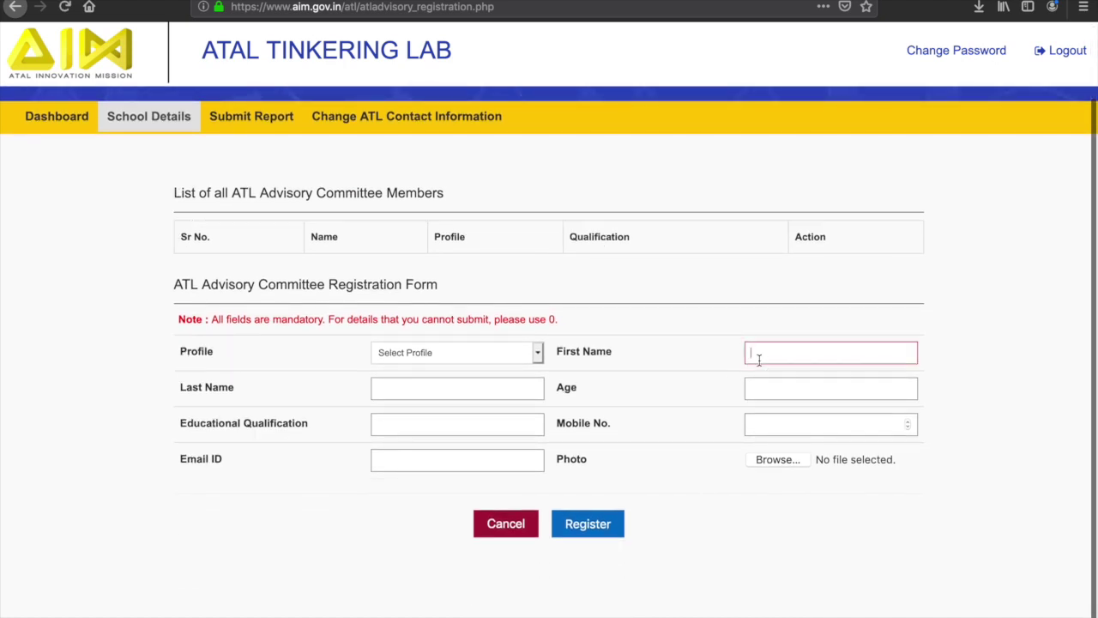
left_click(494, 390)
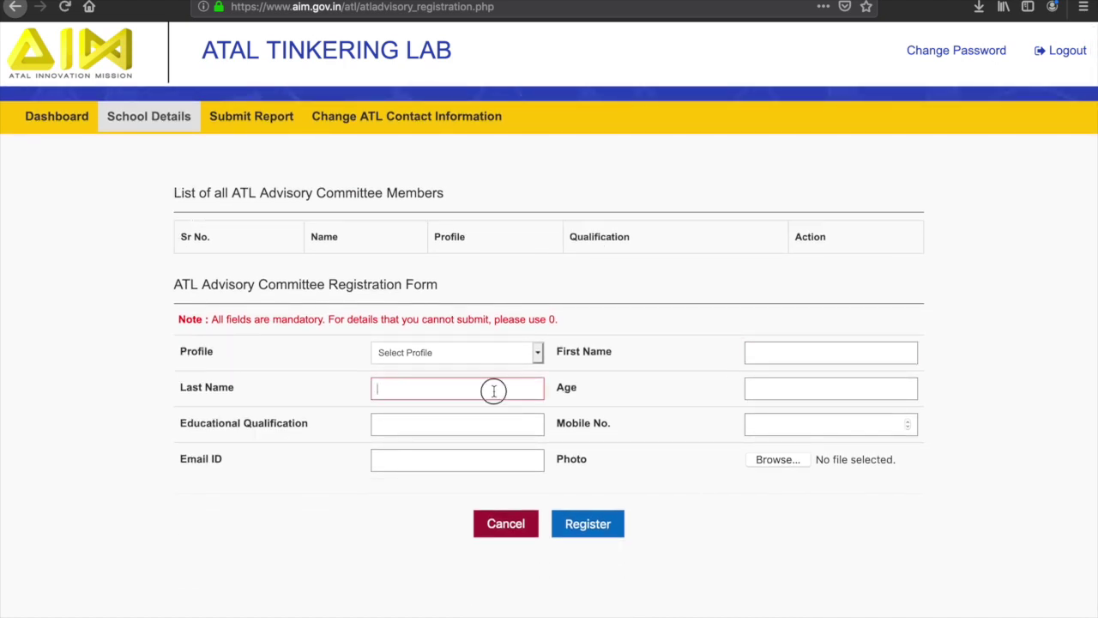
left_click(797, 388)
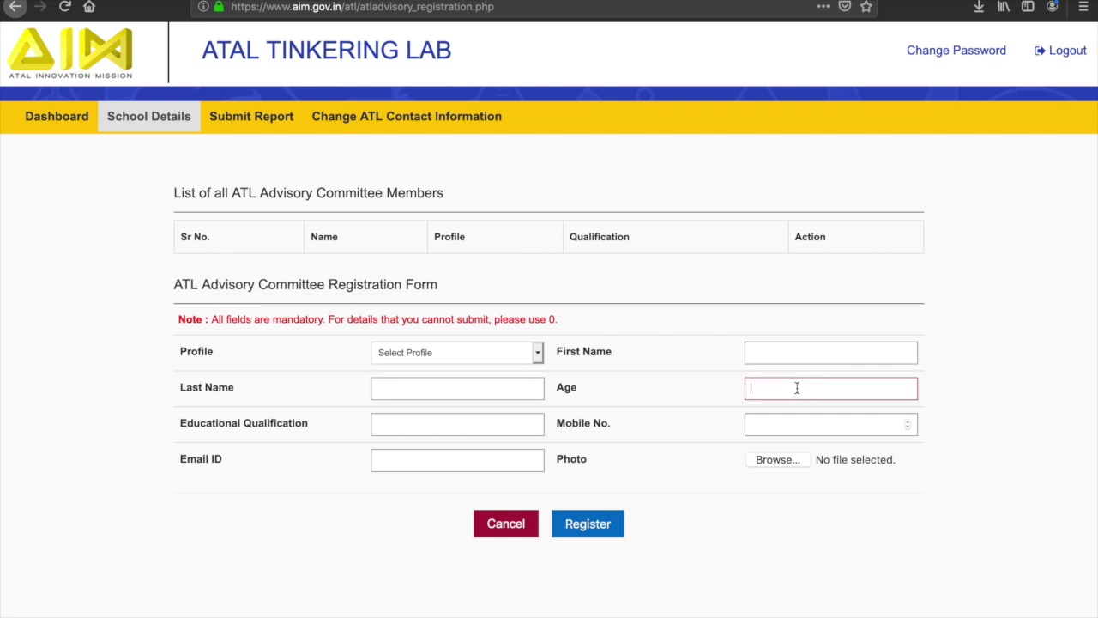
left_click(503, 423)
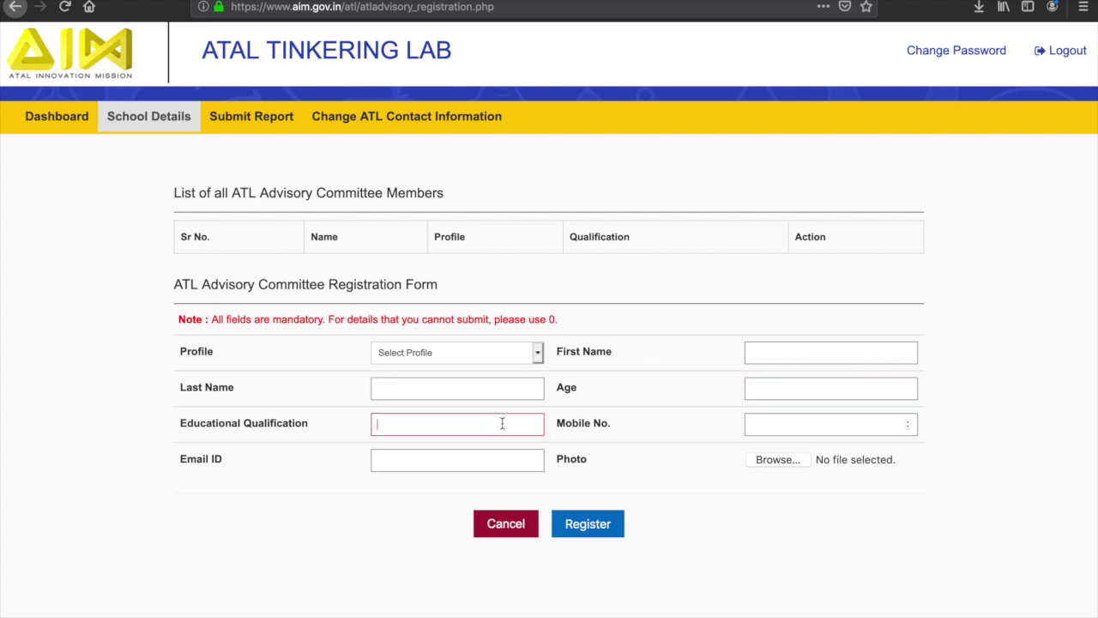
left_click(783, 431)
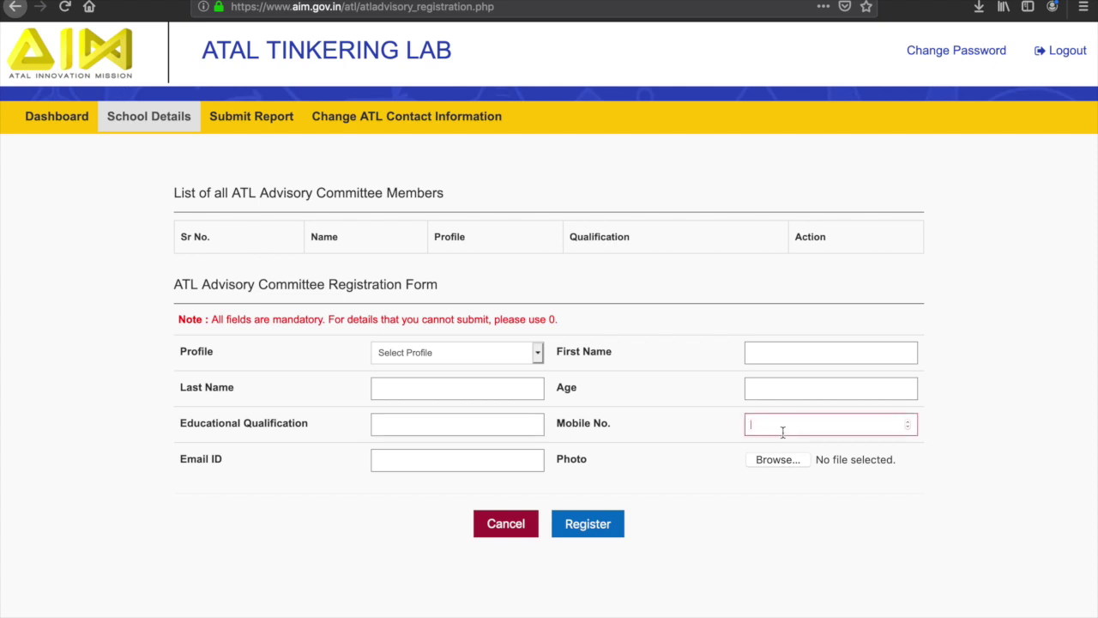
left_click(485, 464)
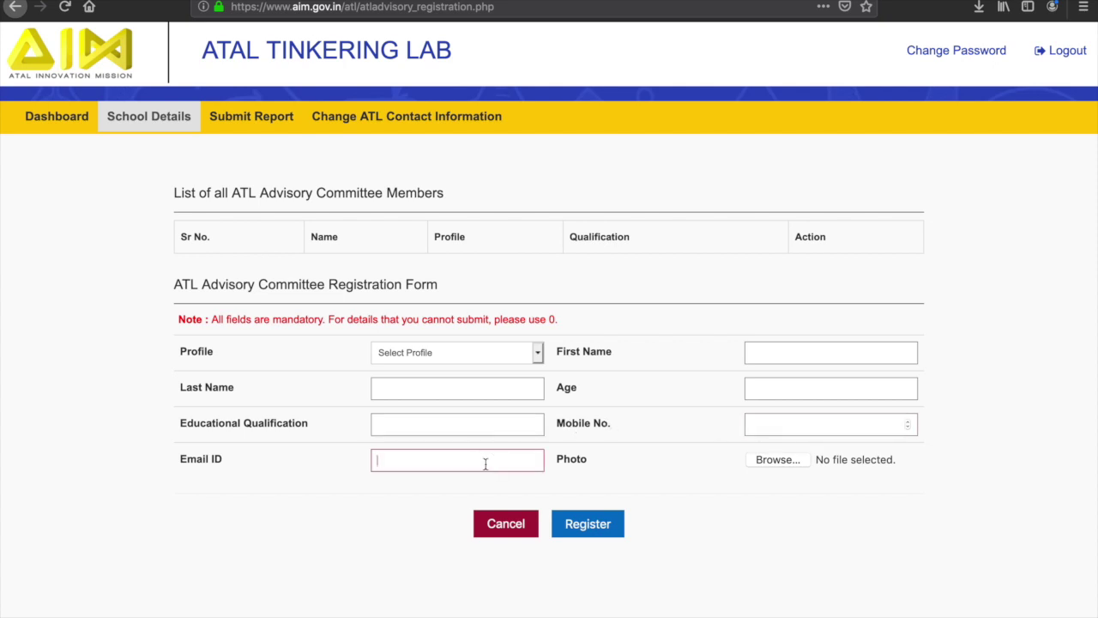
scroll(485, 461, "up", 2)
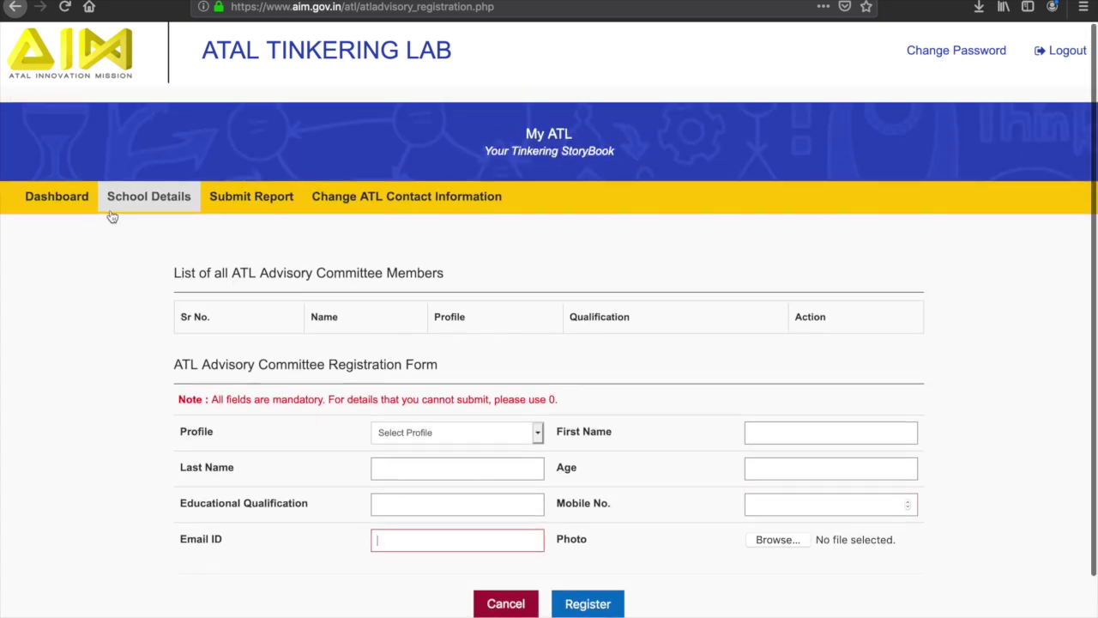
left_click(129, 204)
Open School Details > Partnership Registration and scroll through the partnership form.
mouse_move(128, 204)
left_click(211, 280)
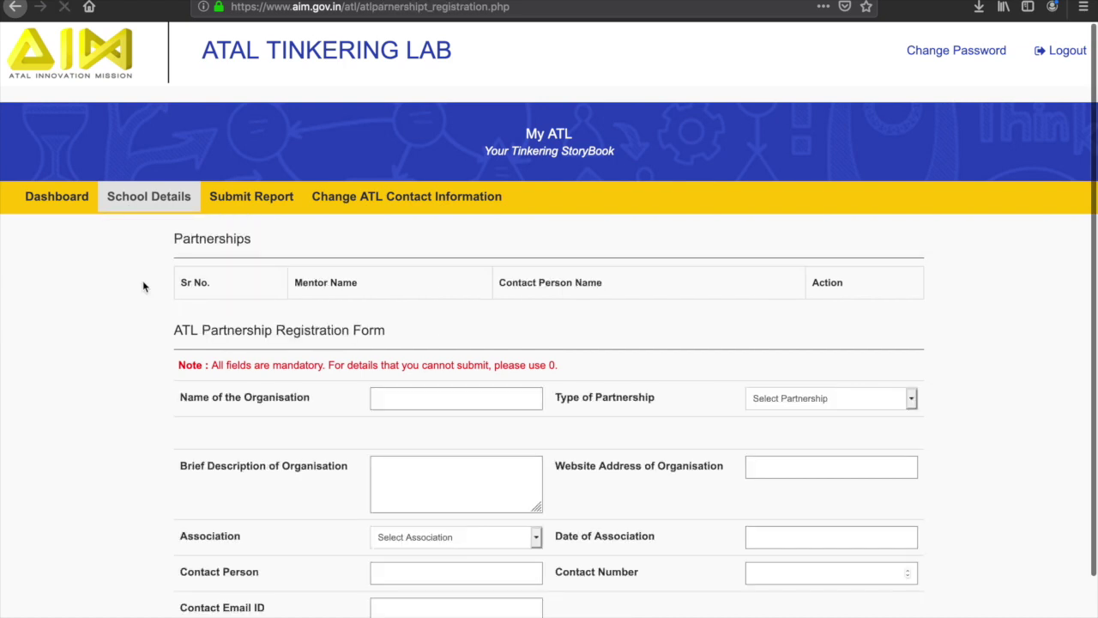
scroll(145, 287, "down", 2)
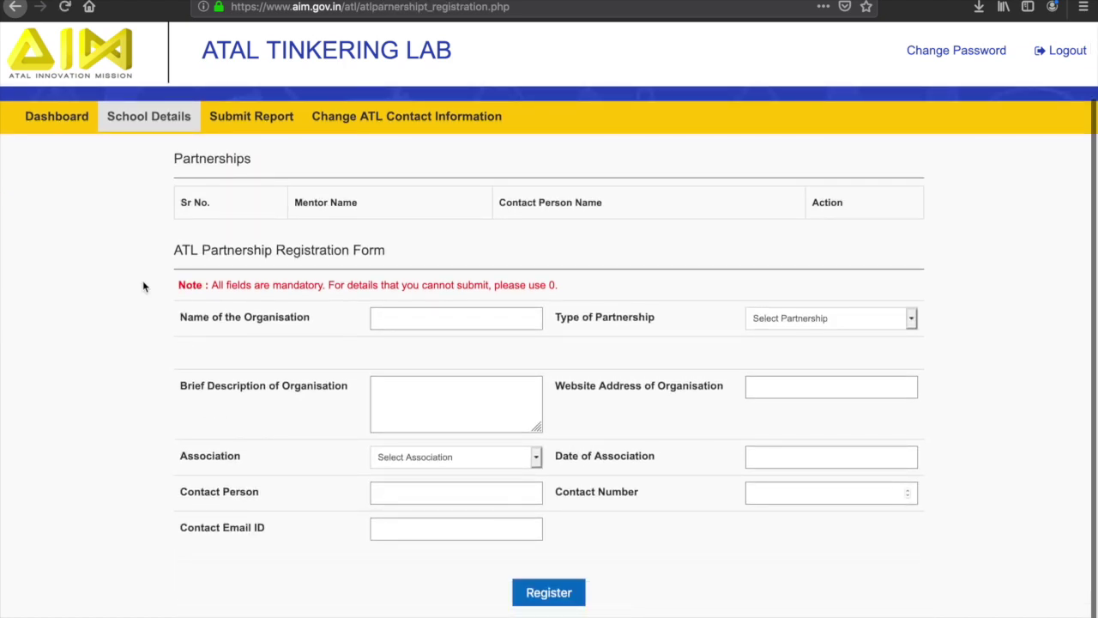
scroll(144, 287, "up", 2)
left_click(154, 199)
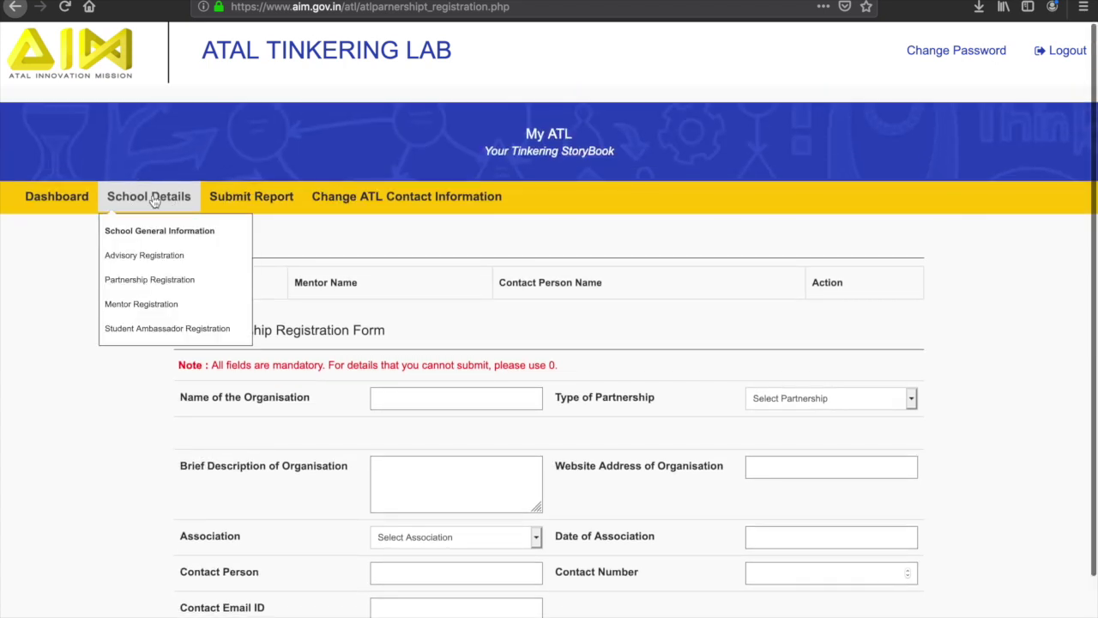
On the Mentor Registration form, set Mentor Association to Allocated by AIM.
left_click(151, 305)
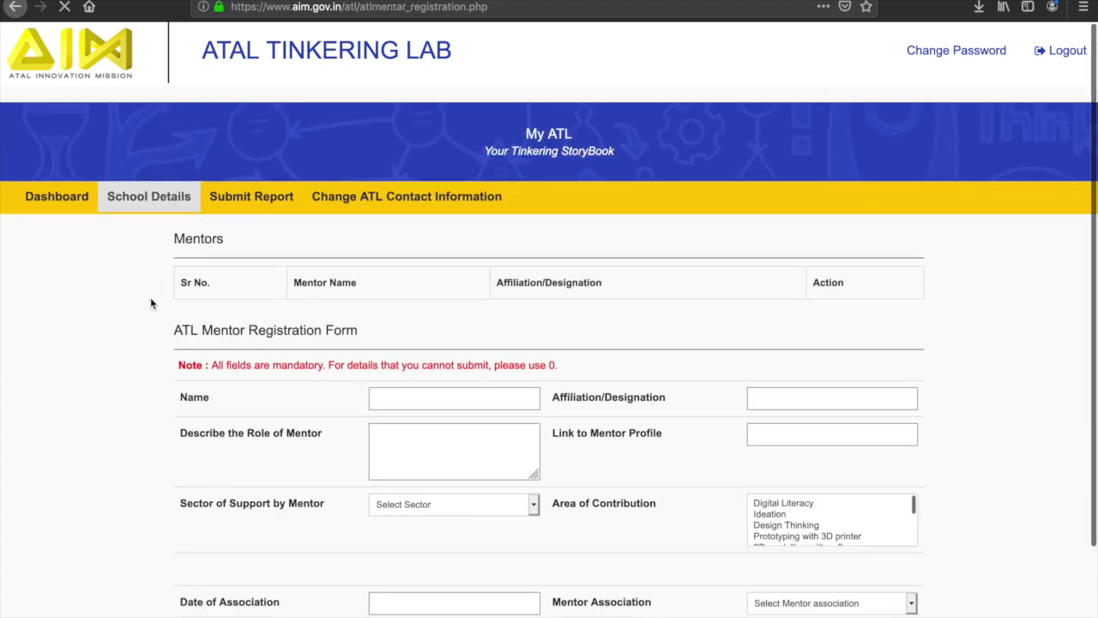
scroll(150, 302, "down", 3)
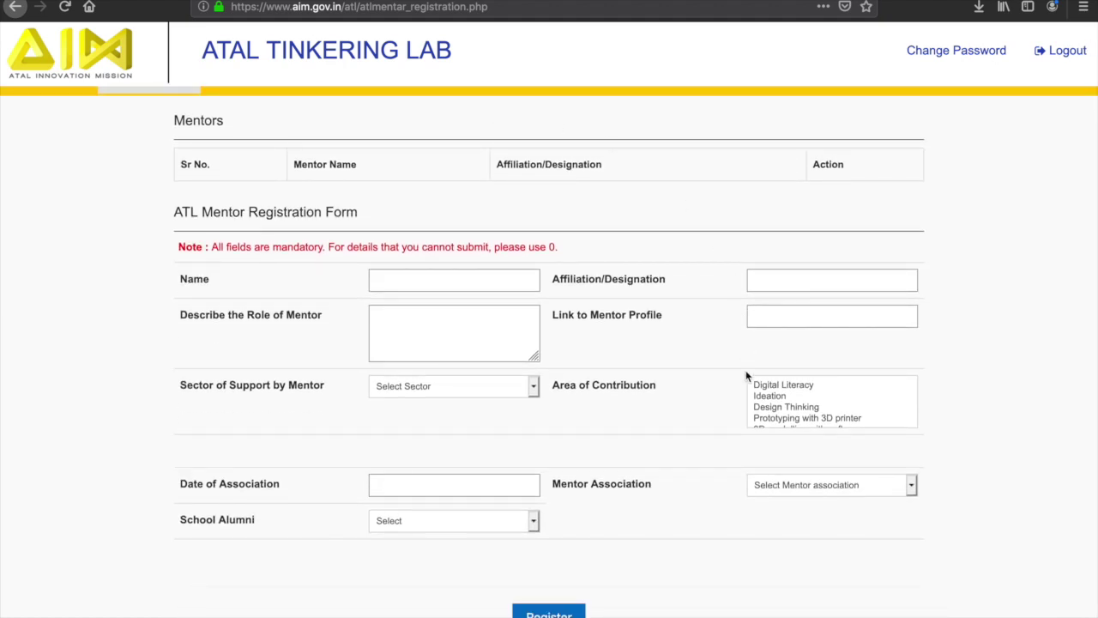
left_click(791, 494)
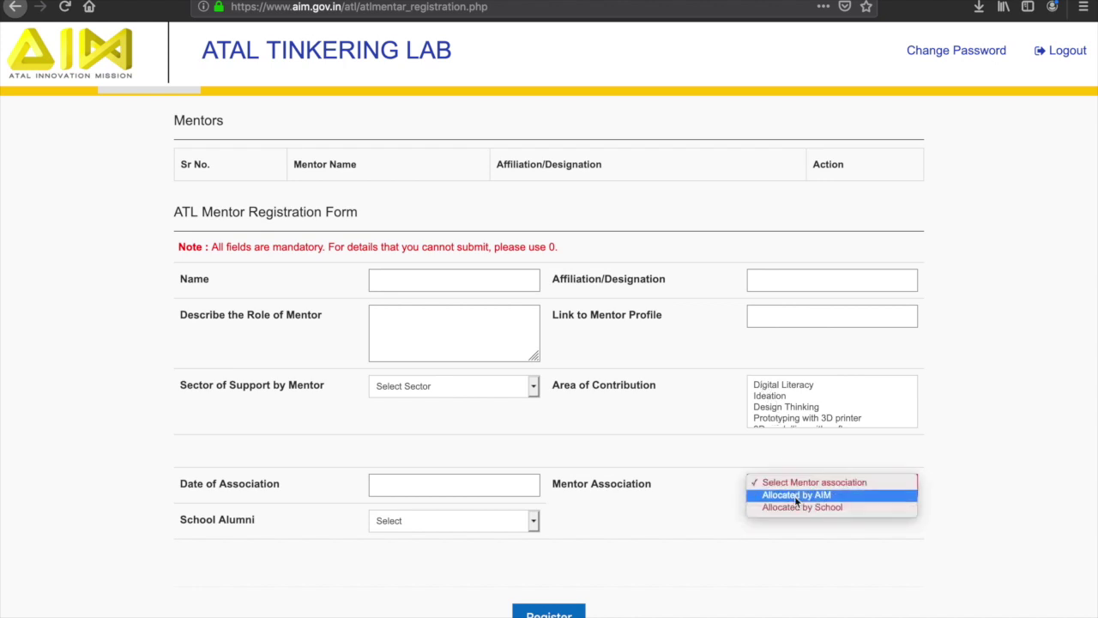
left_click(796, 495)
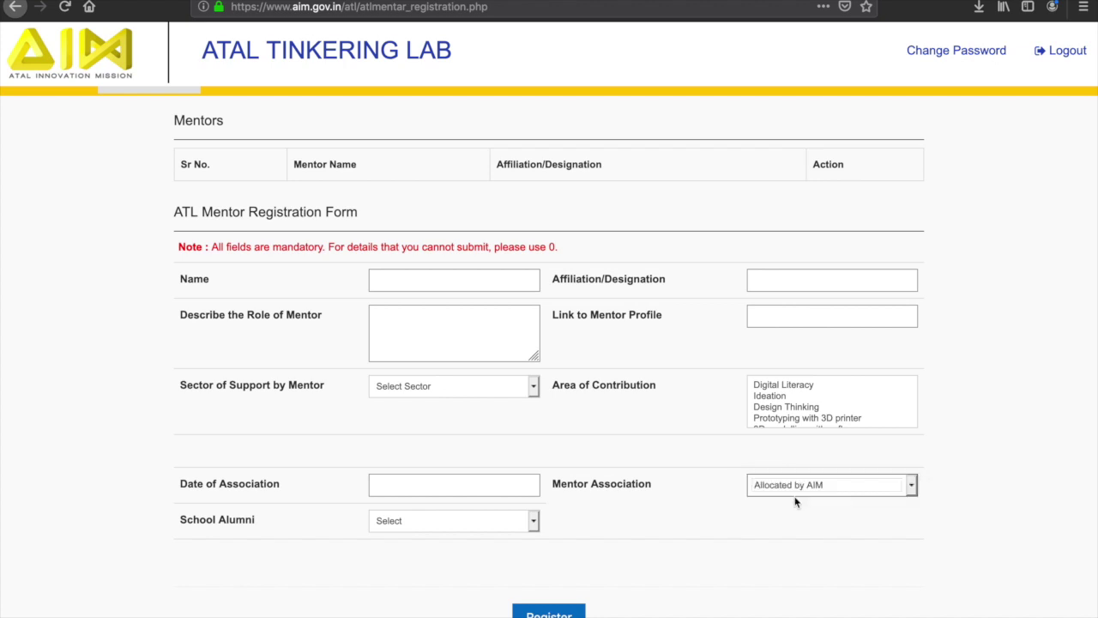
scroll(796, 502, "up", 2)
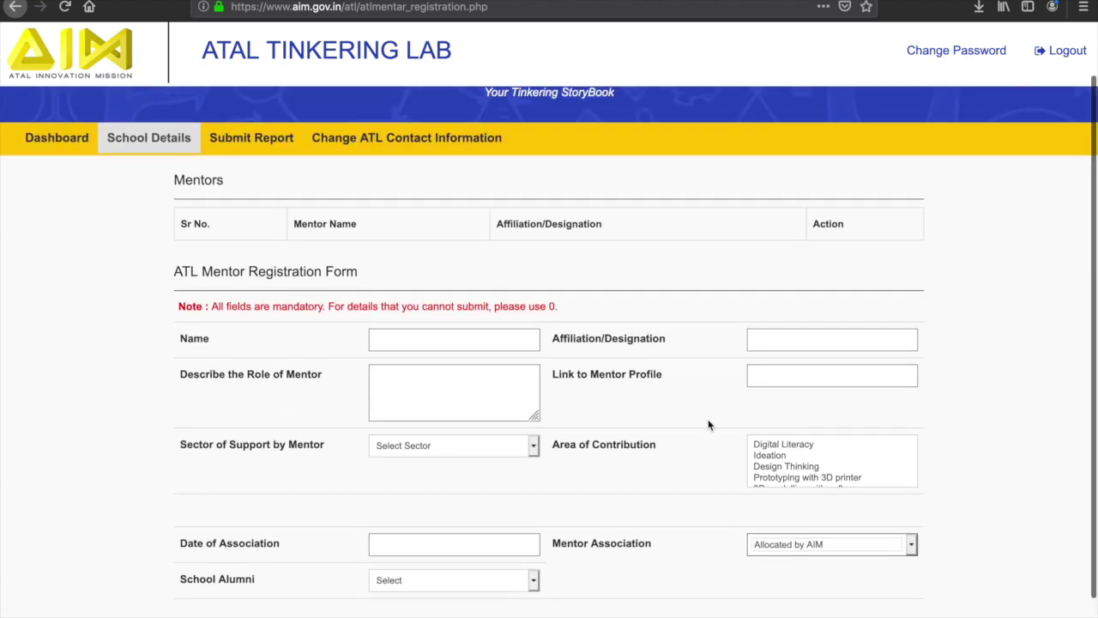
left_click(150, 140)
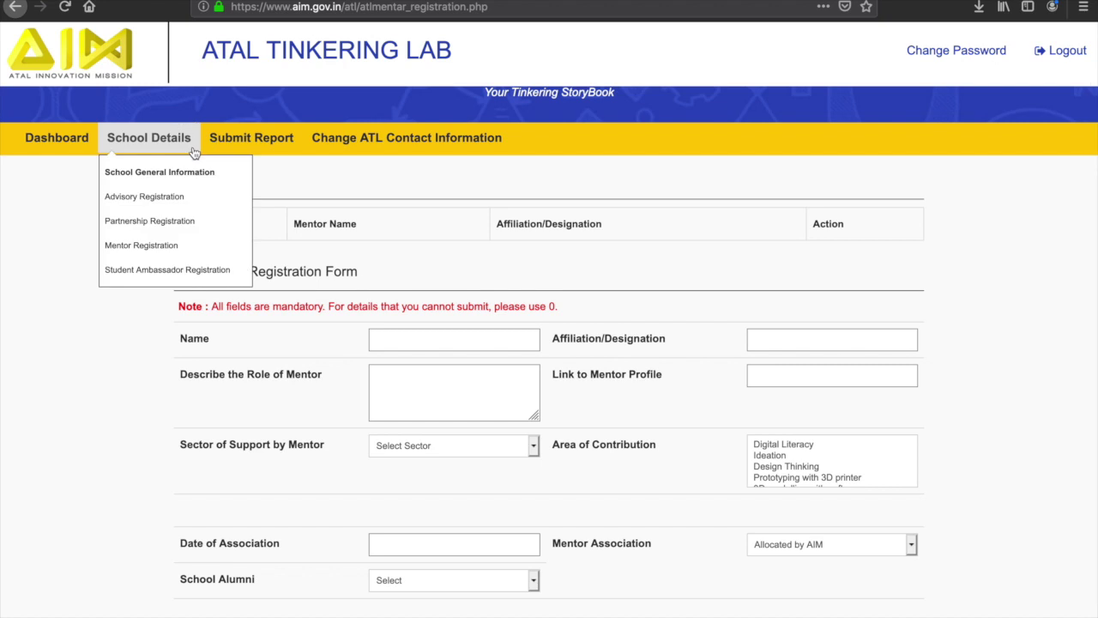
Scroll through the Student Ambassador Registration form, then go to Change ATL Contact Information.
left_click(186, 271)
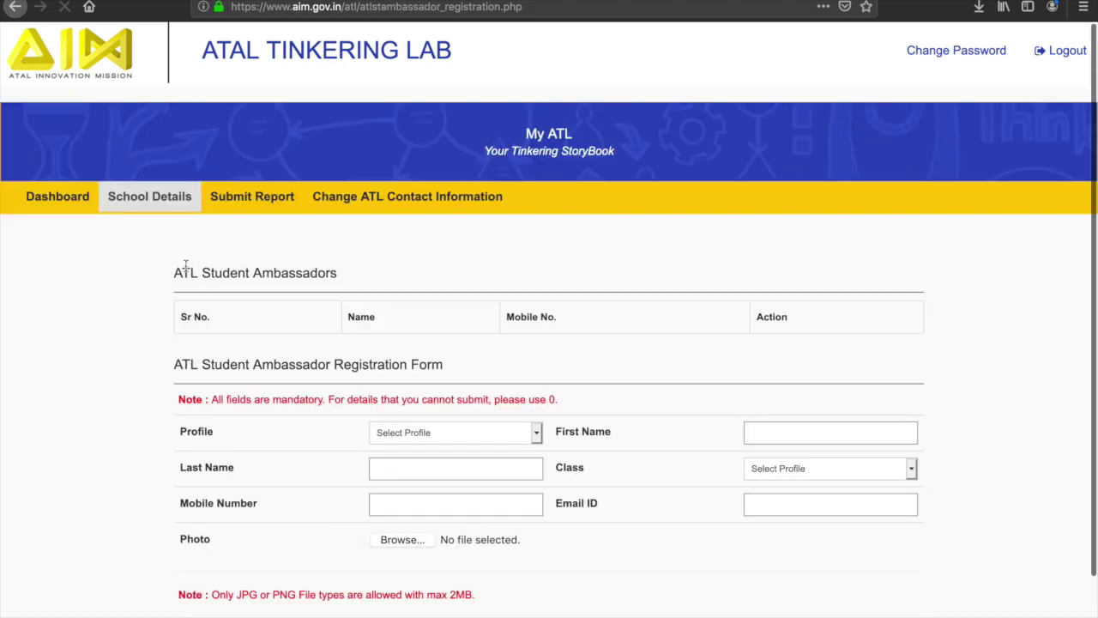
scroll(185, 266, "down", 2)
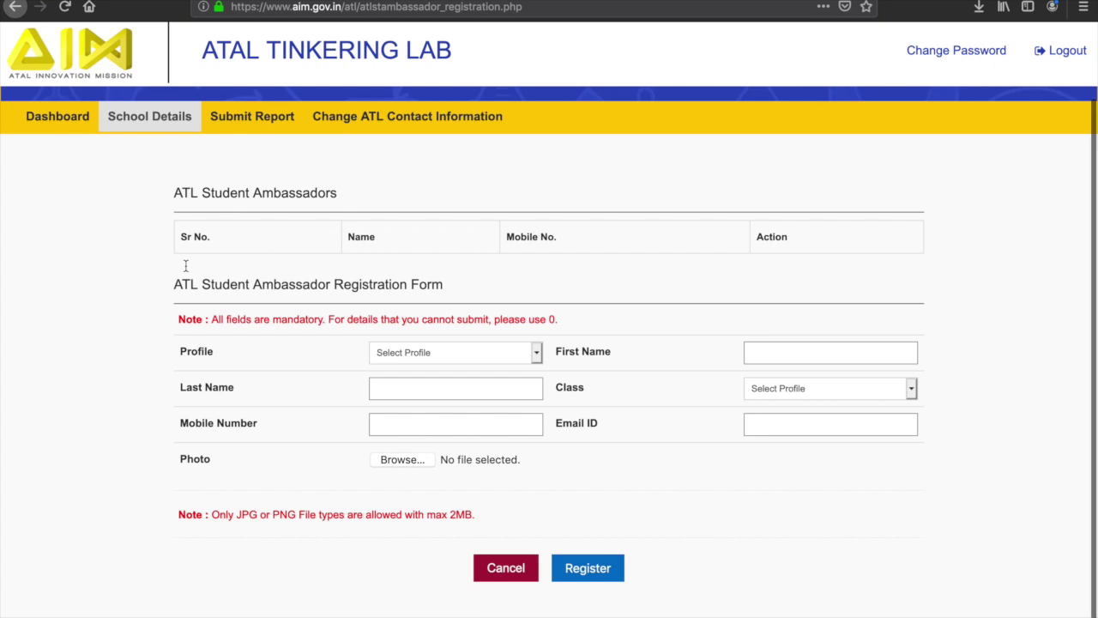
scroll(79, 517, "up", 2)
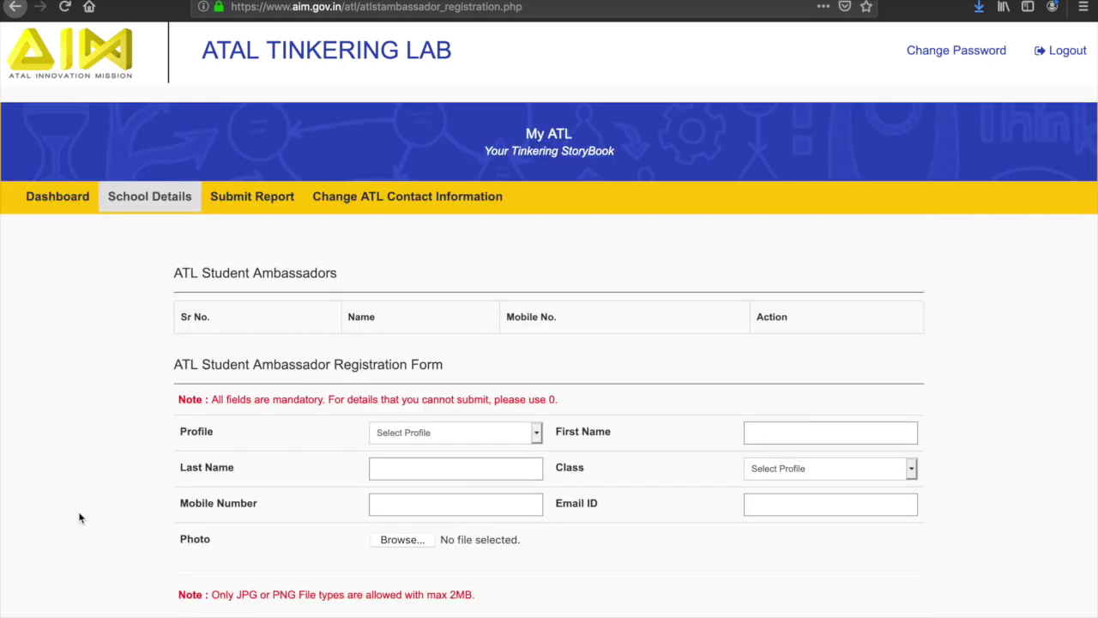
left_click(417, 209)
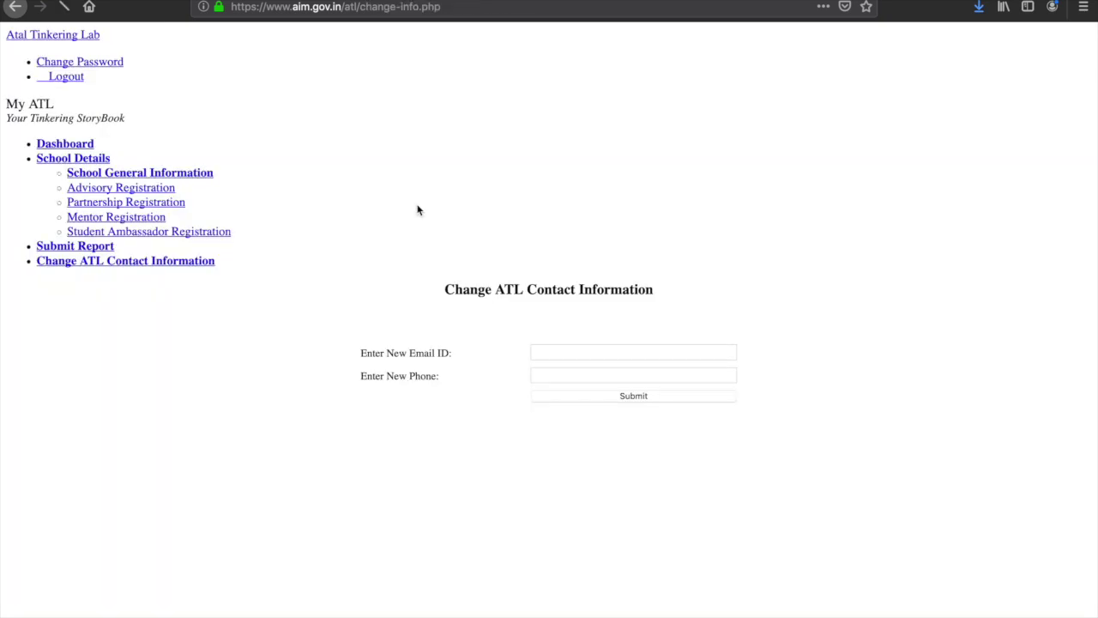
Enter the new contact e-mail address and move on to the new phone number field.
left_click(588, 304)
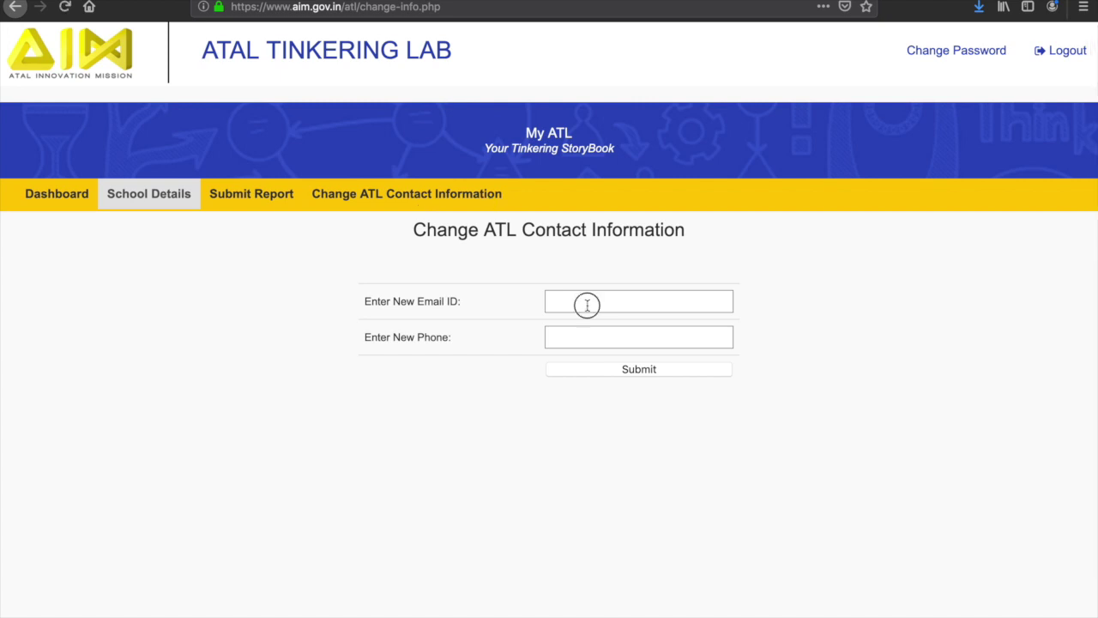
type("1")
left_click(606, 341)
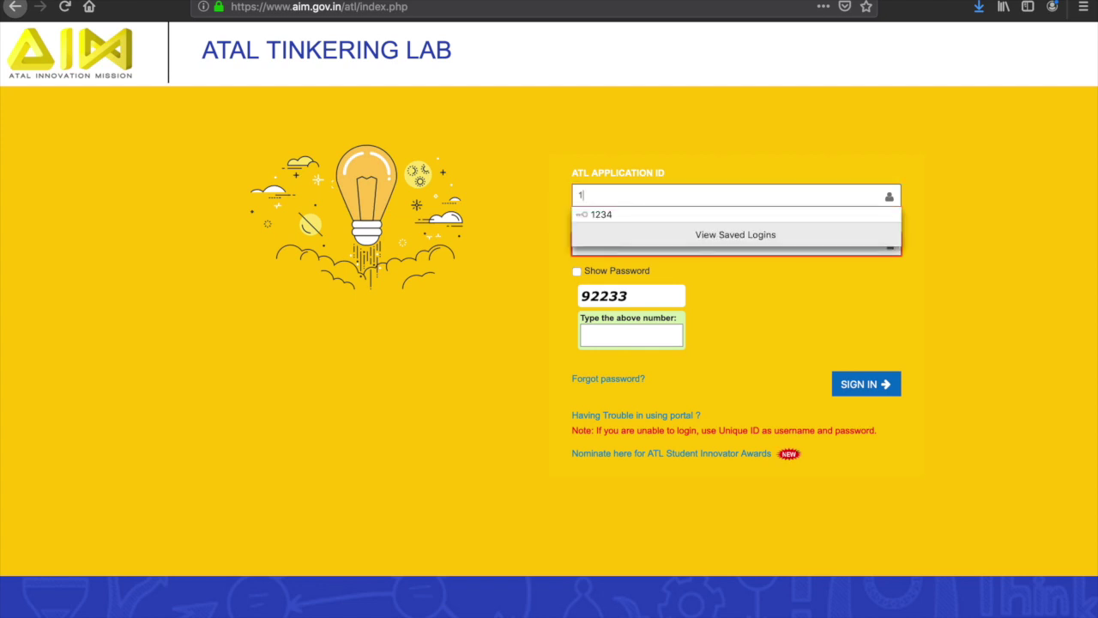
Re-enter the account password and captcha, then sign back in to the school dashboard.
left_click(665, 252)
type("1234")
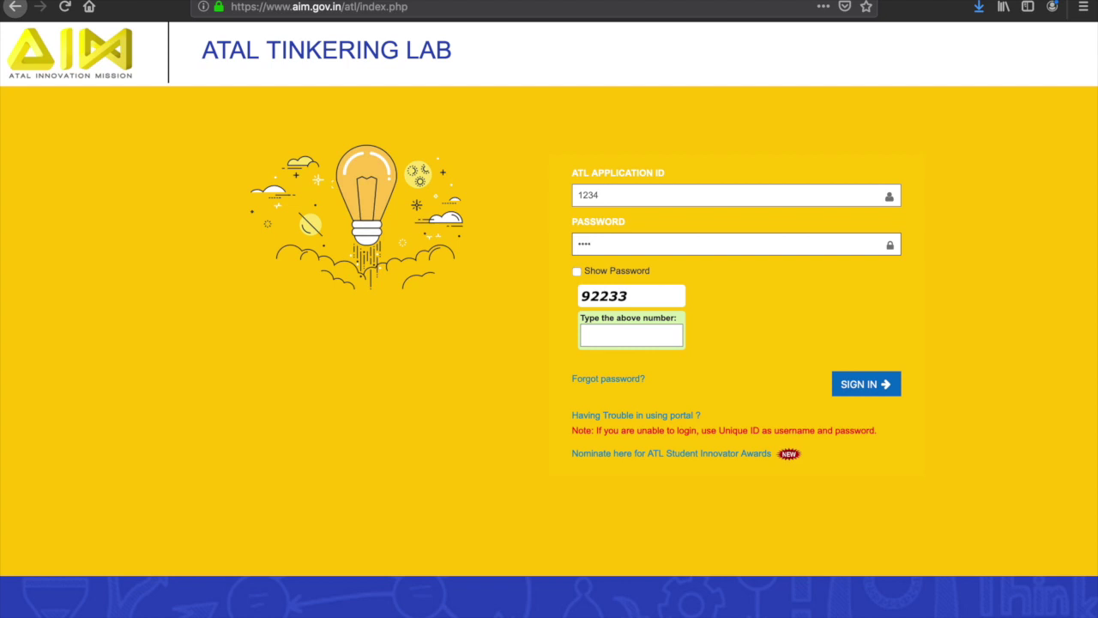
left_click(614, 339)
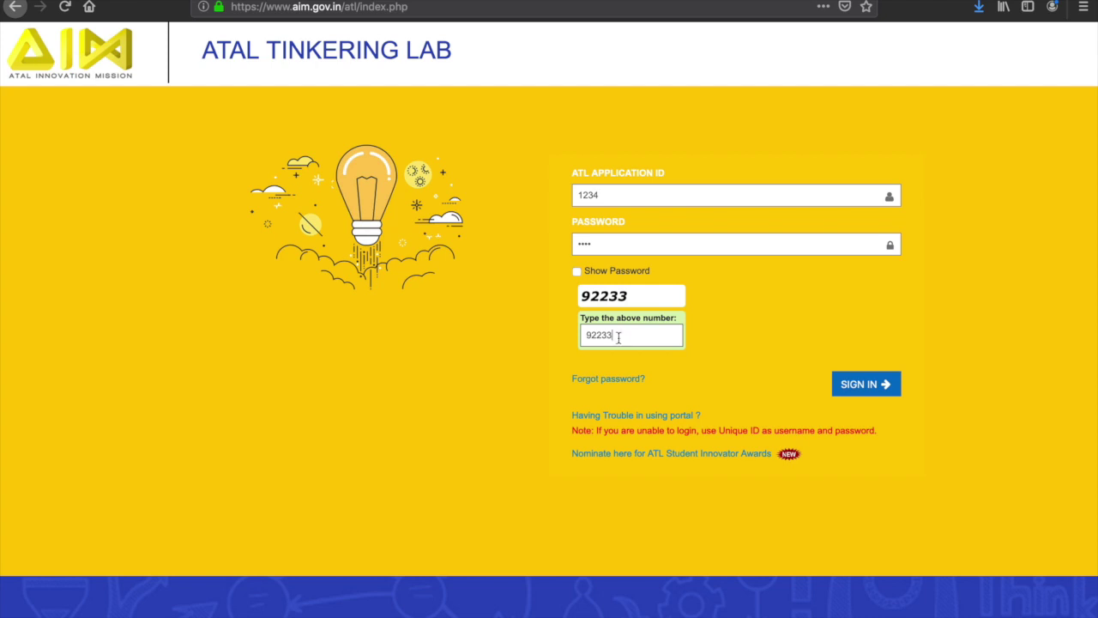
left_click(842, 391)
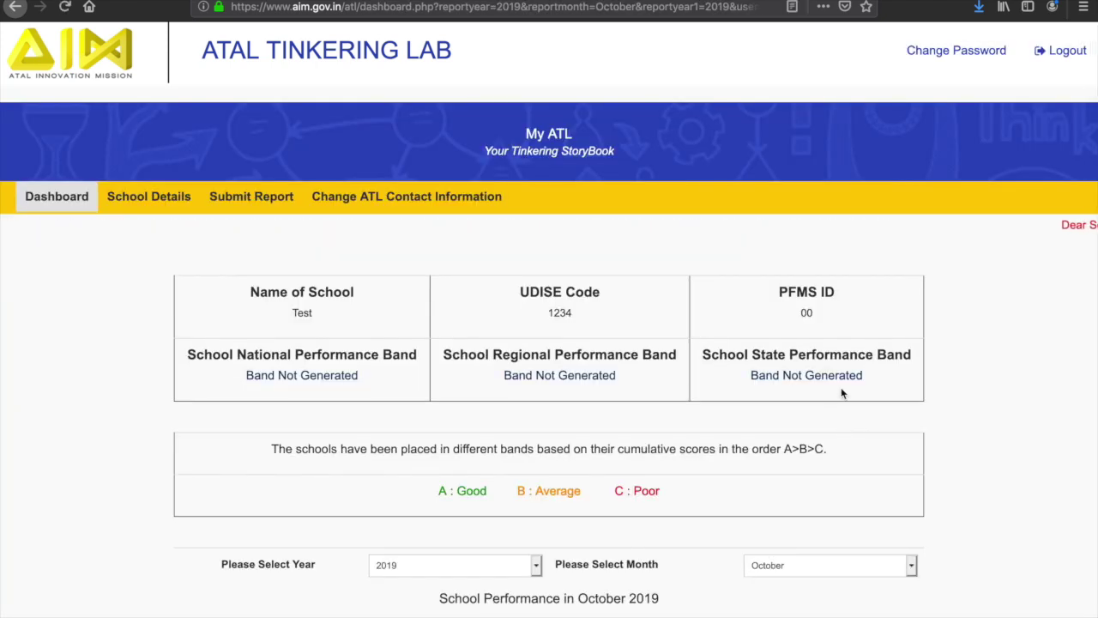
Open Submit Report and select year 2019 and month July for the monthly report.
left_click(277, 198)
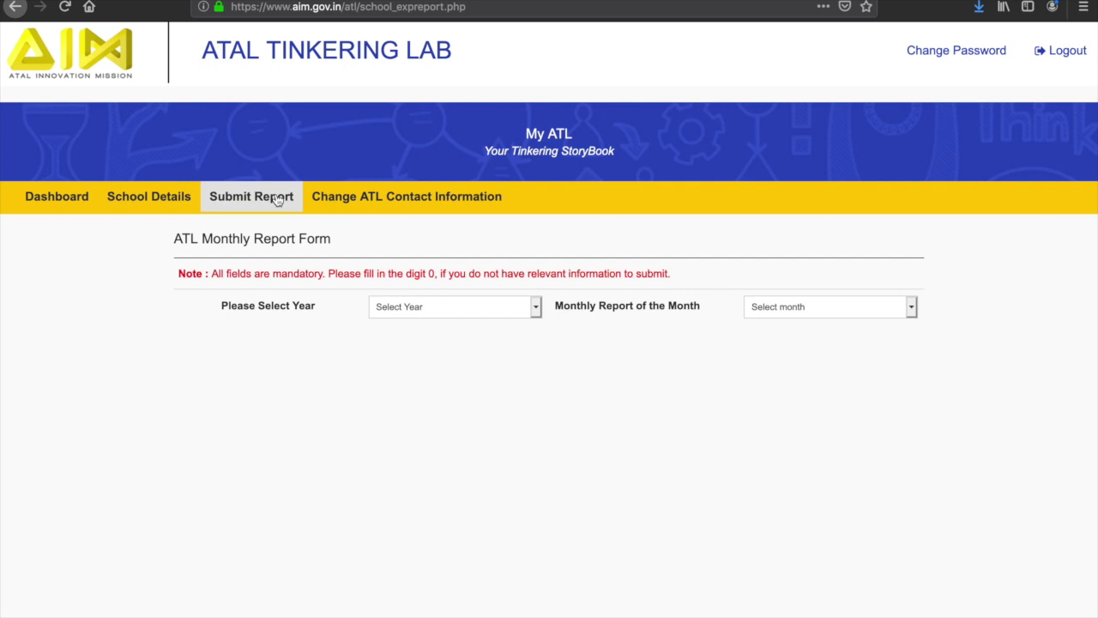
left_click(437, 309)
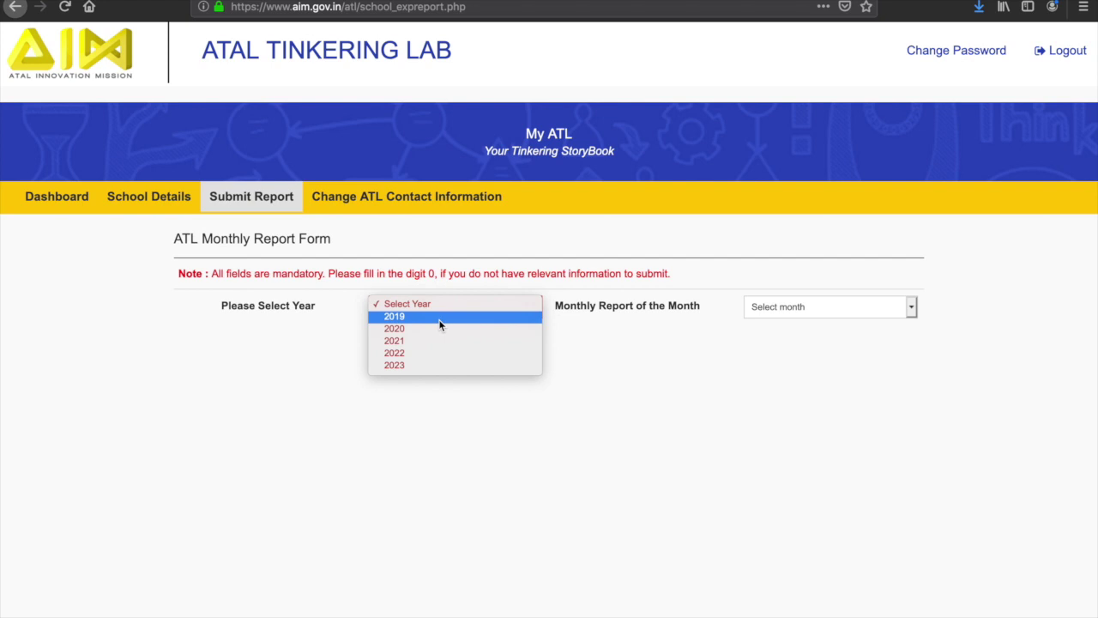
left_click(439, 324)
left_click(792, 308)
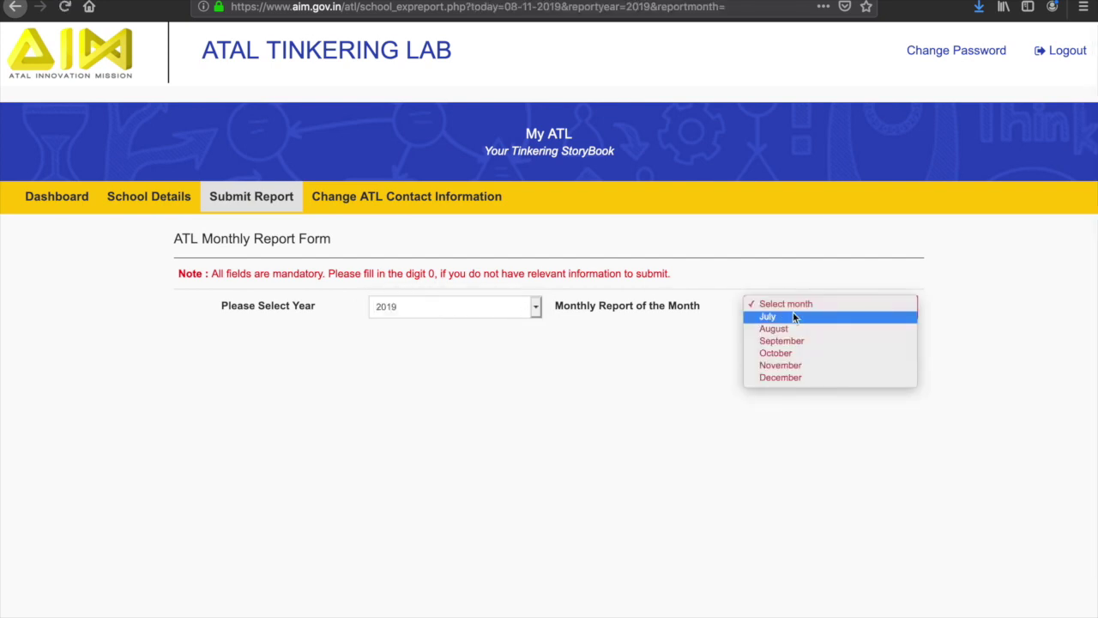
left_click(794, 318)
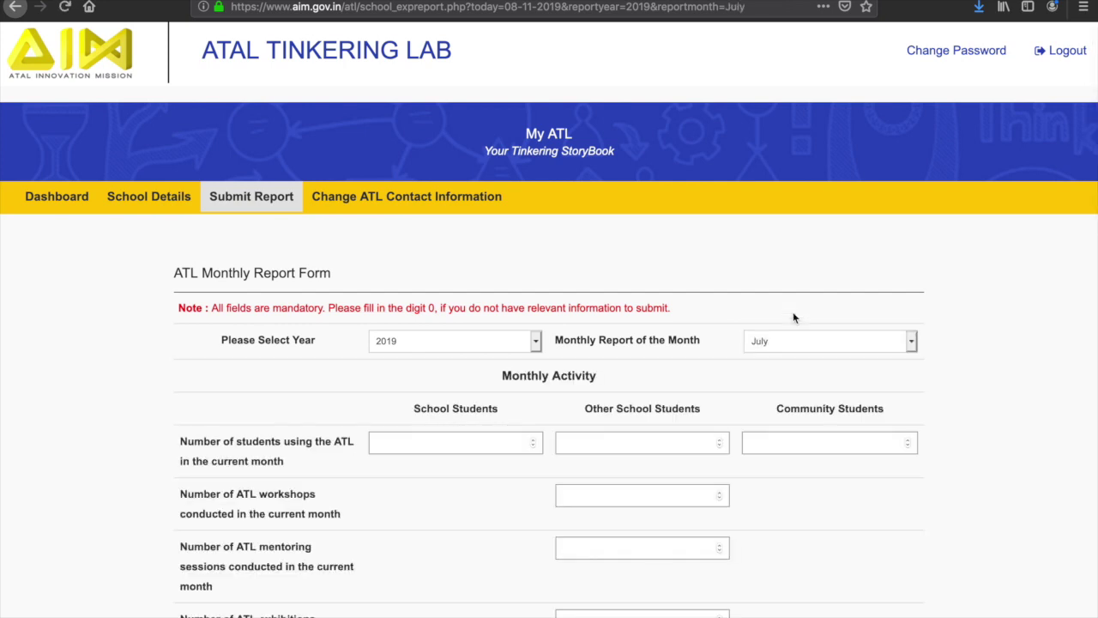
Enter the student counts: 1234 ATL school students, 123 other school students, 123 community students.
scroll(794, 316, "down", 4)
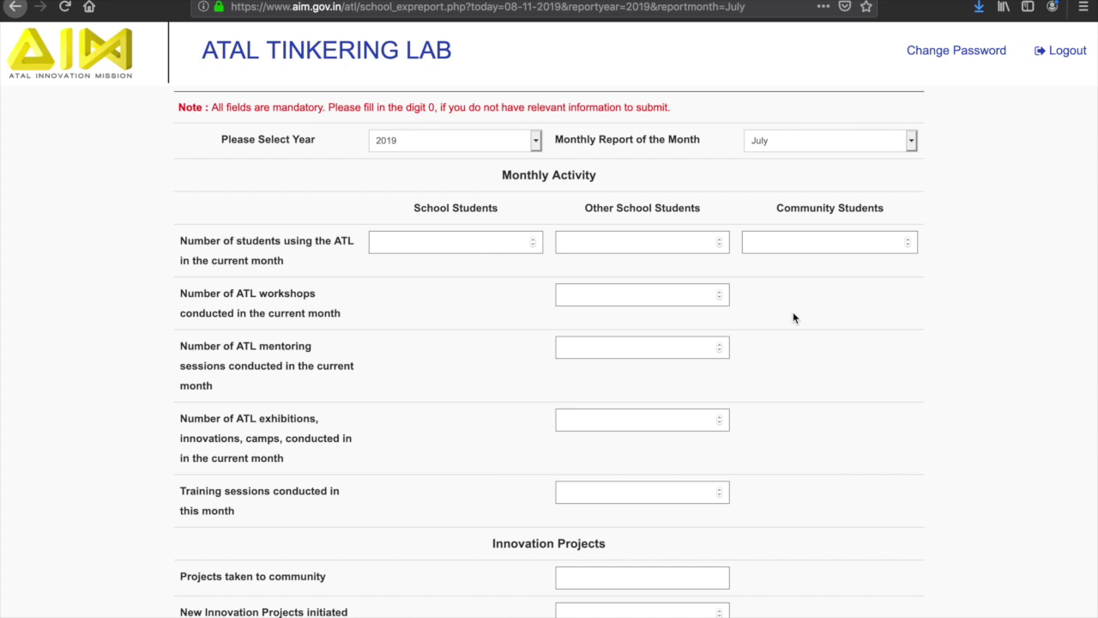
left_click(475, 239)
type("1234")
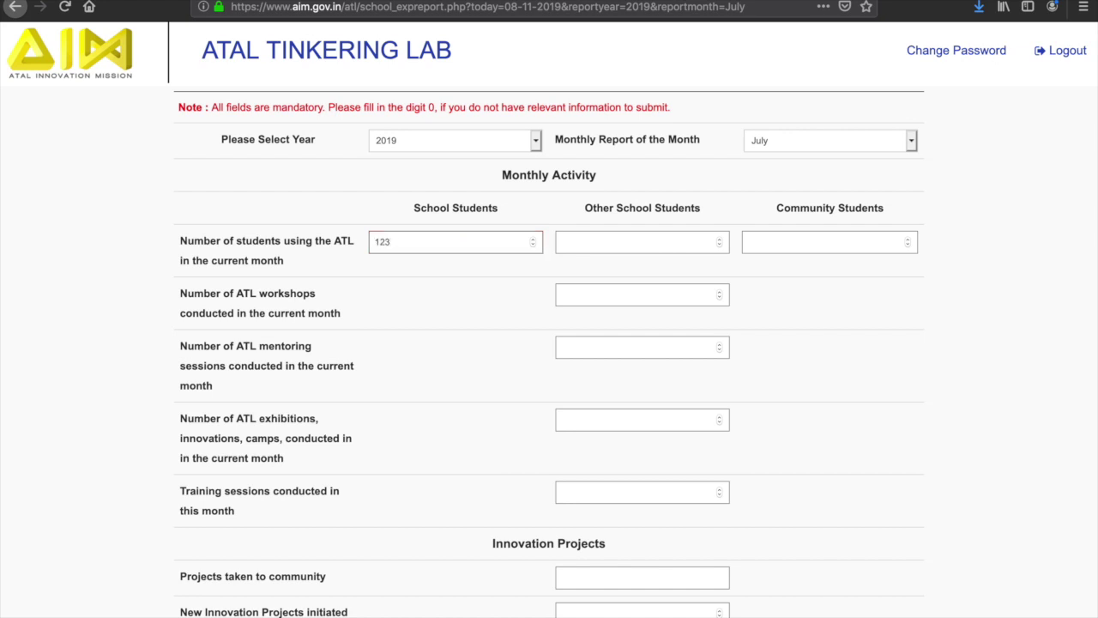
left_click(613, 248)
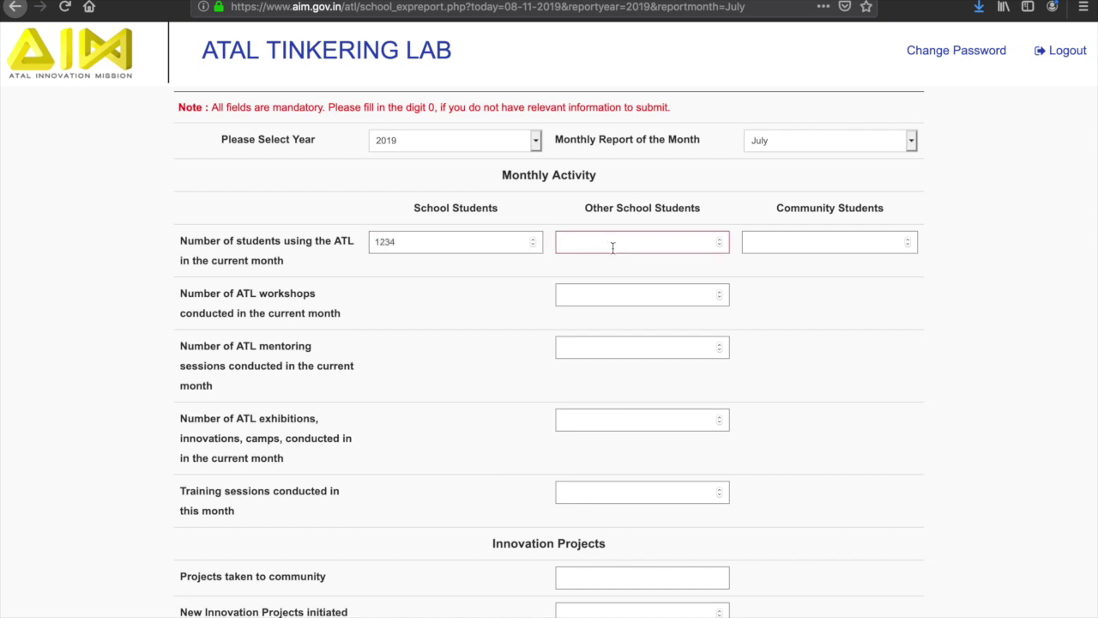
type("123")
left_click(762, 242)
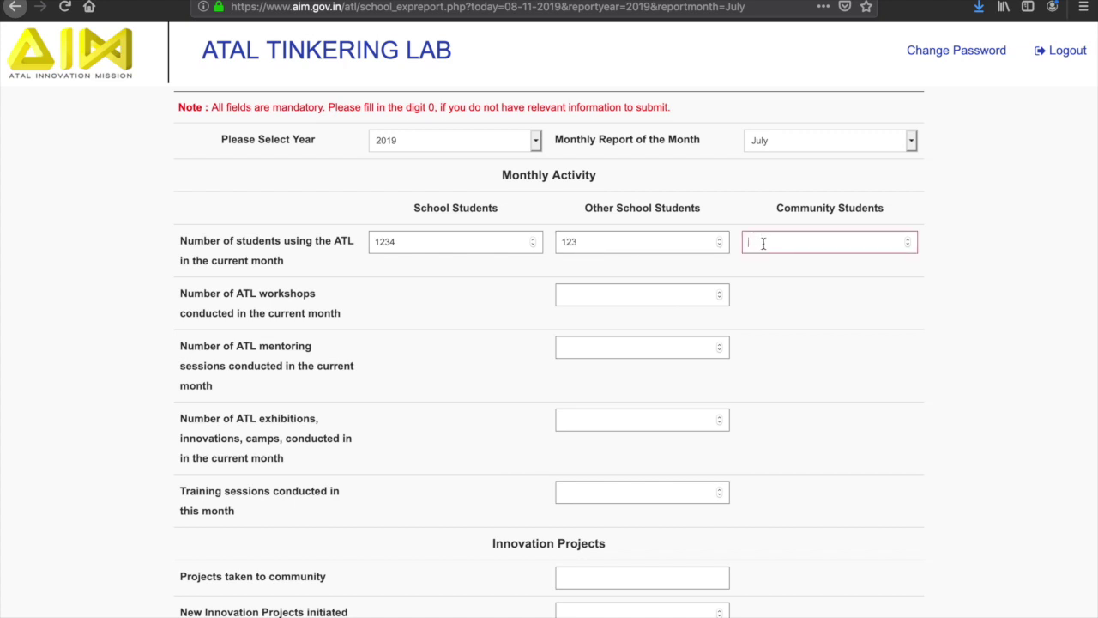
type("123")
Enter 12 workshops, 123 mentoring sessions, 12 exhibitions and camps, and 12 training sessions.
left_click(658, 294)
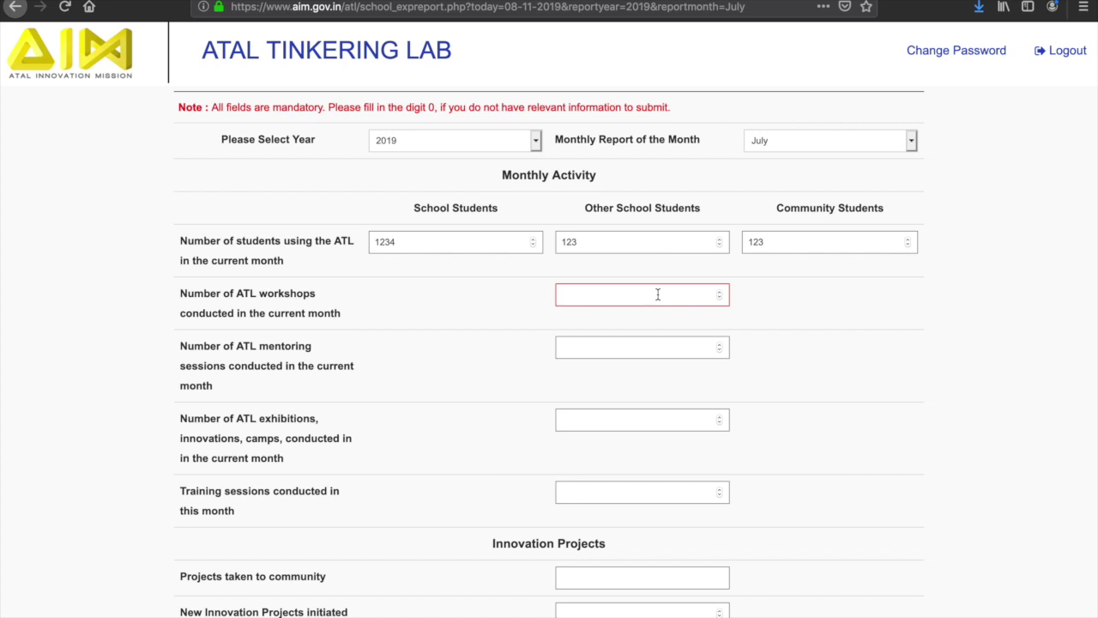
type("12")
left_click(637, 343)
type("123")
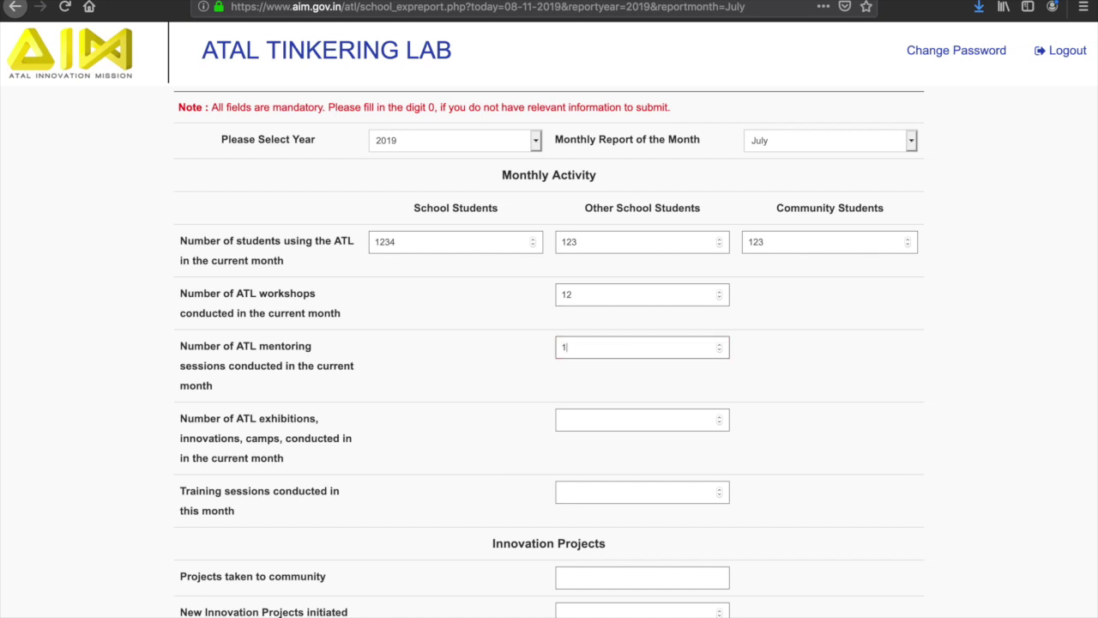
left_click(617, 419)
type("12")
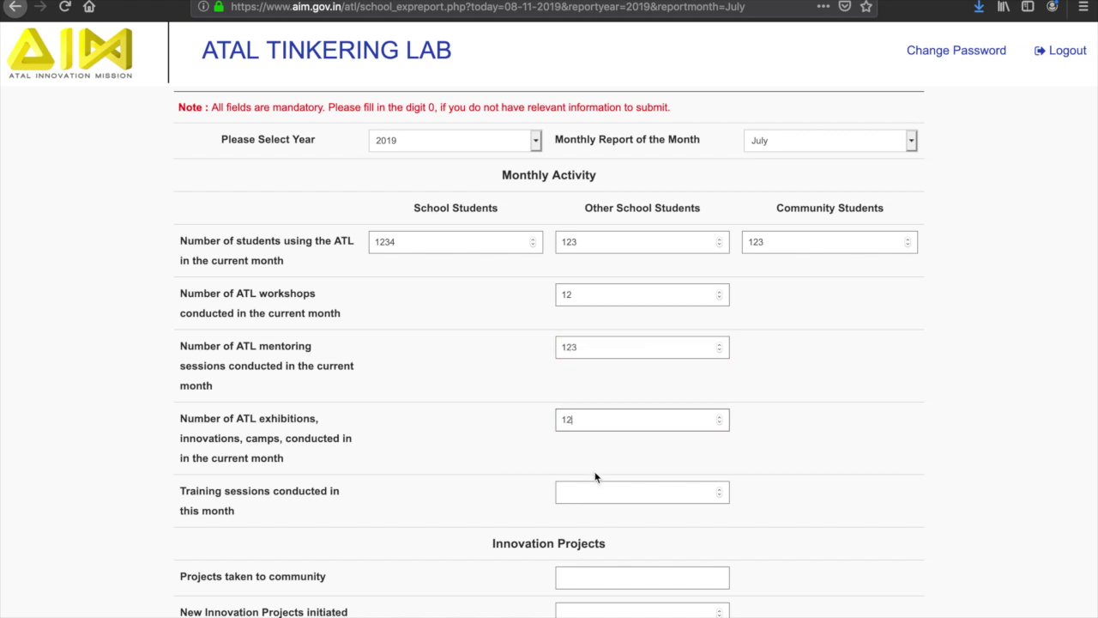
left_click(586, 489)
type("12")
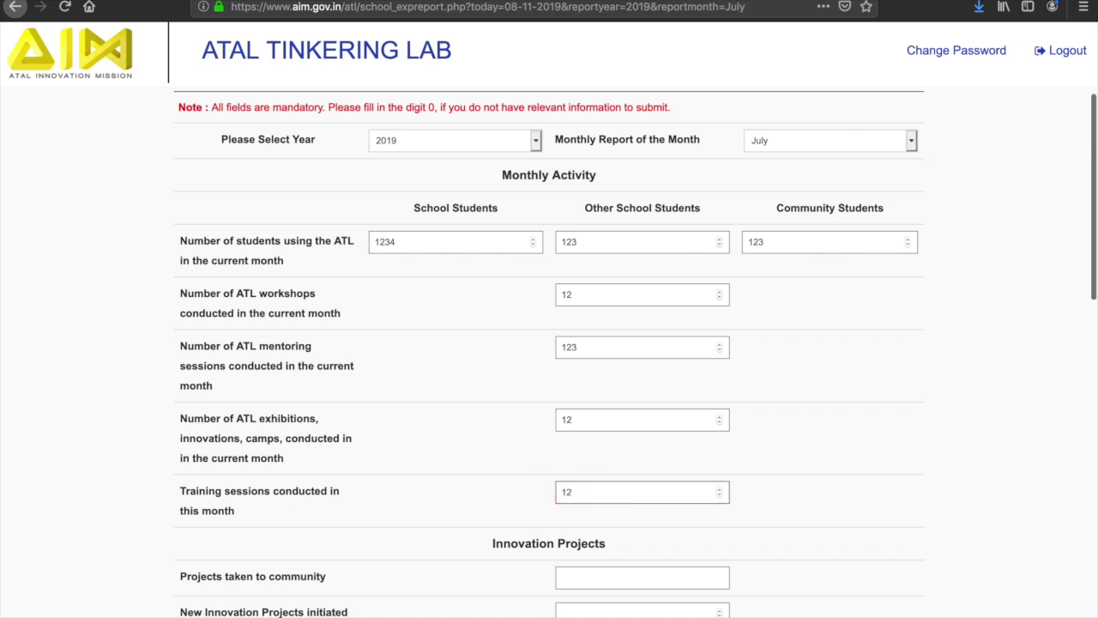
left_click(833, 471)
Enter 0 projects taken to community, 1 new project initiated and 2 projects running.
scroll(836, 475, "down", 1)
scroll(835, 476, "down", 5)
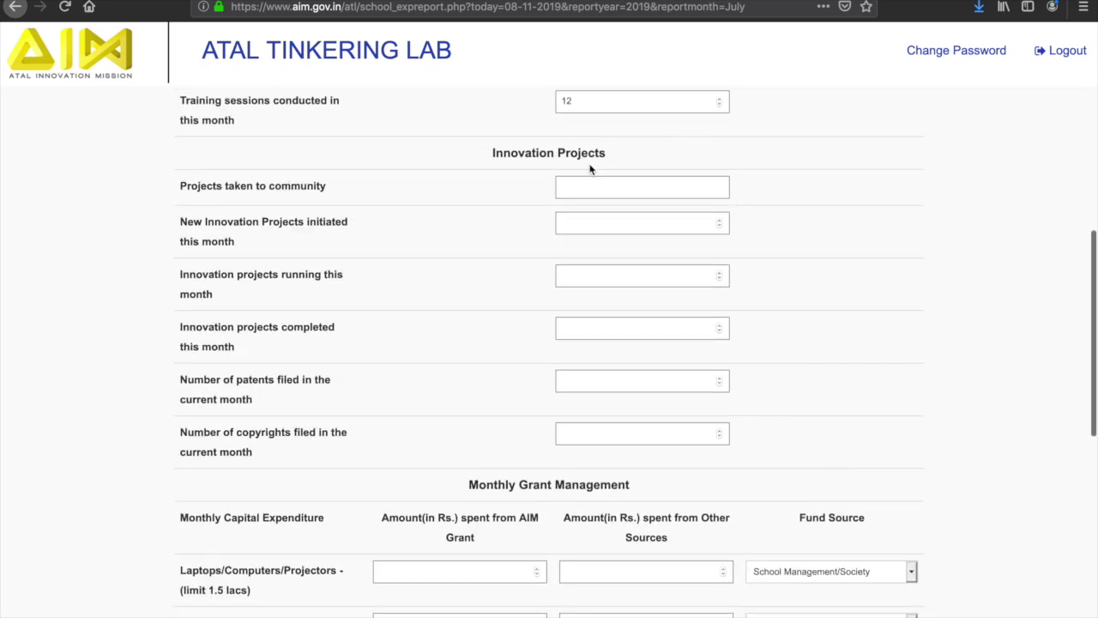
left_click(591, 182)
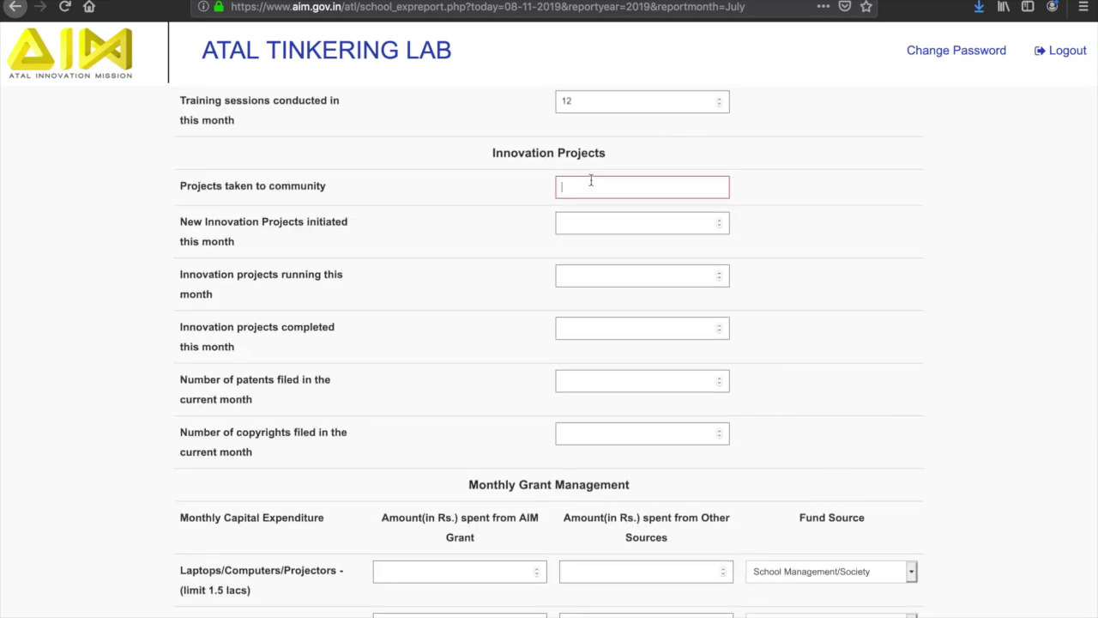
type("0")
left_click(586, 224)
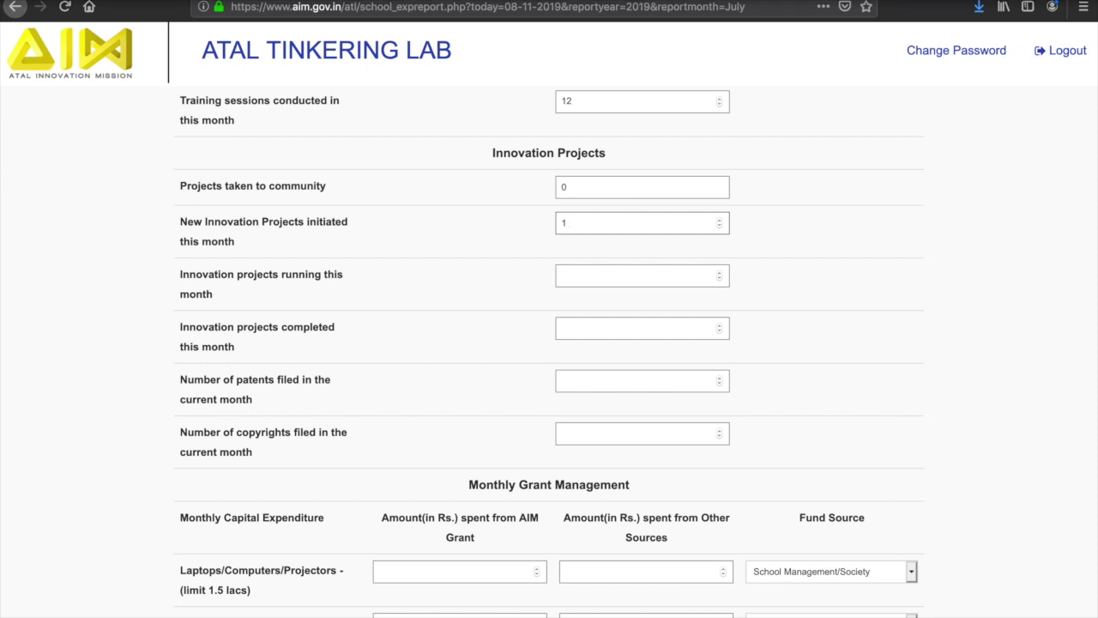
left_click(586, 275)
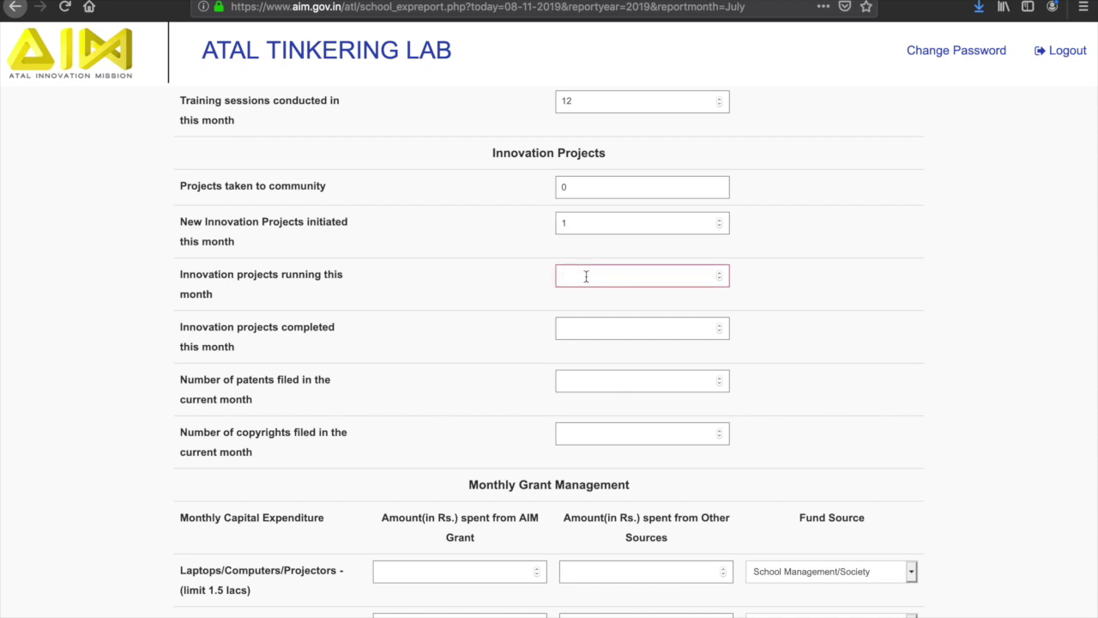
type("2")
Enter 1 completed project, 1 patent filed and 1 copyright filed.
left_click(583, 327)
type("1")
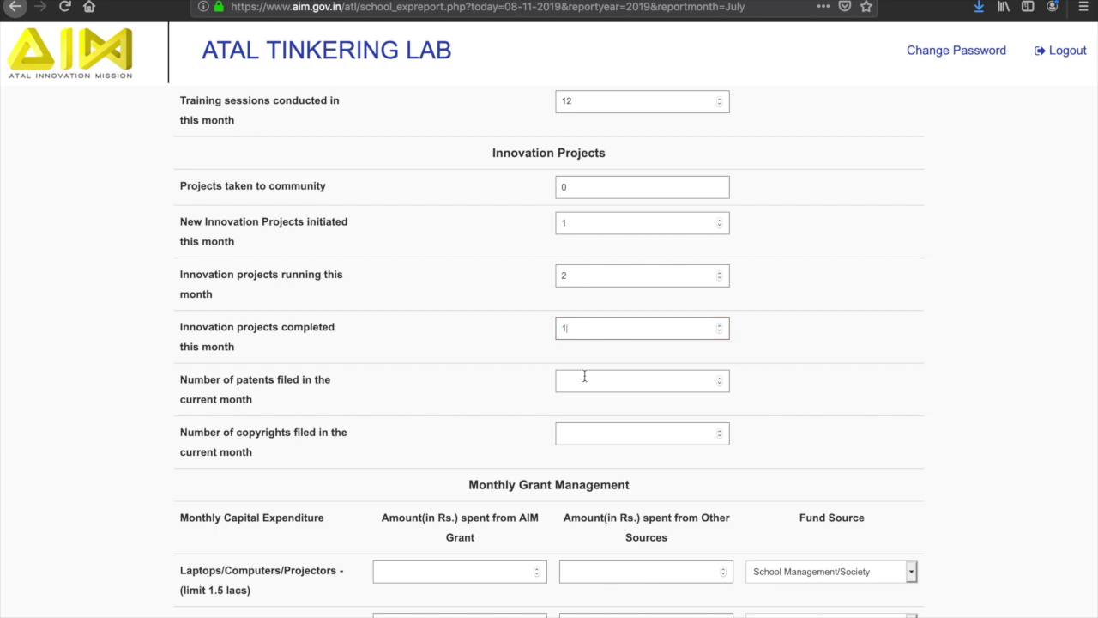
left_click(584, 380)
type("1")
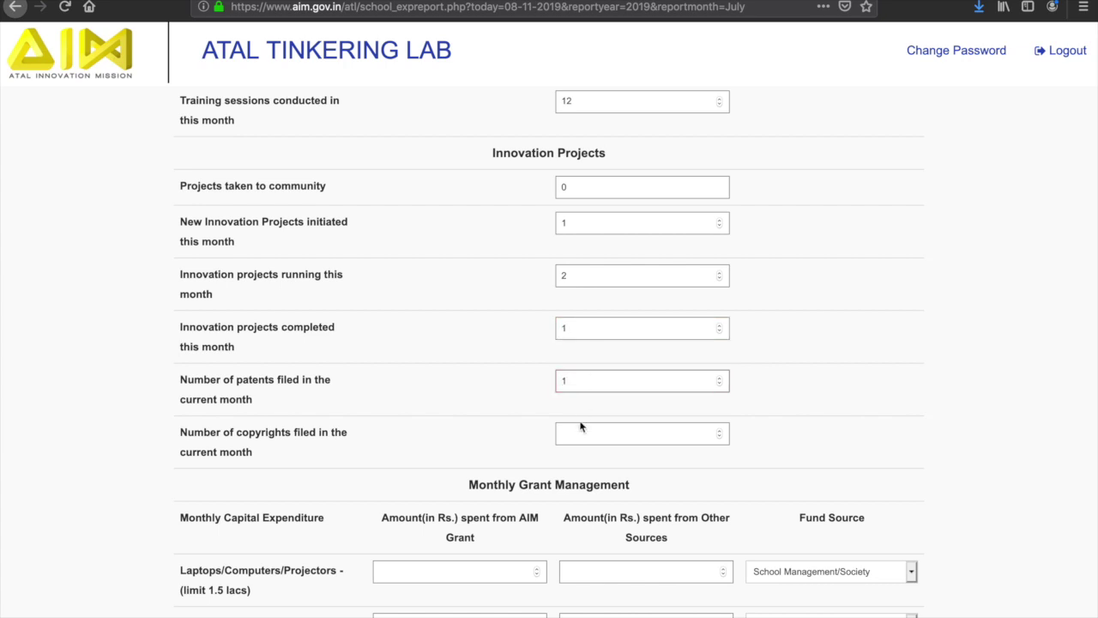
left_click(571, 432)
type("1")
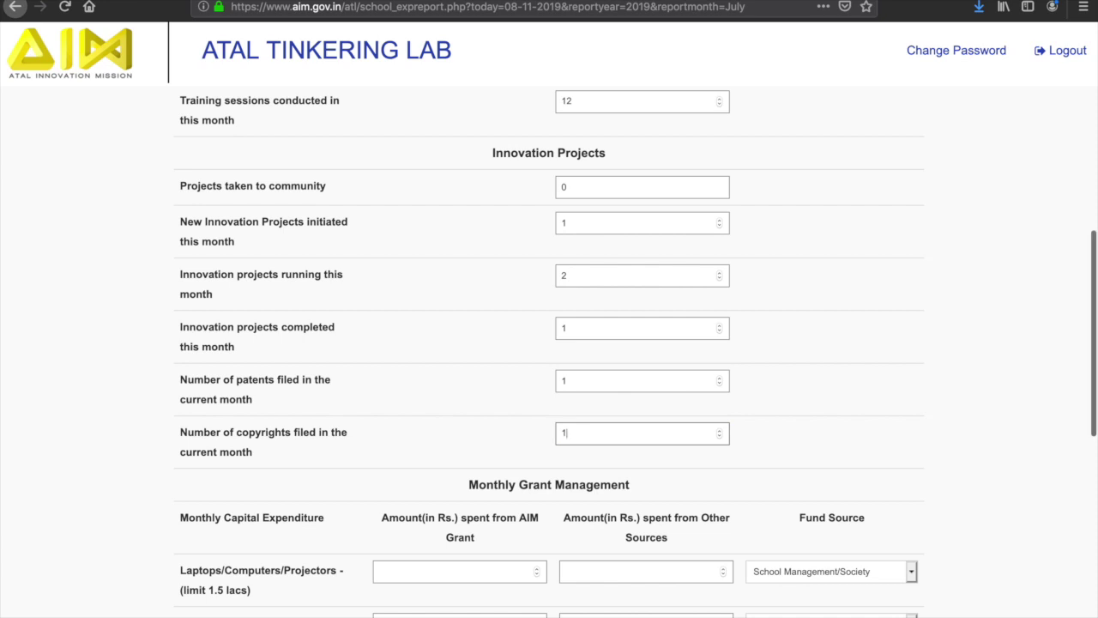
scroll(549, 351, "down", 6)
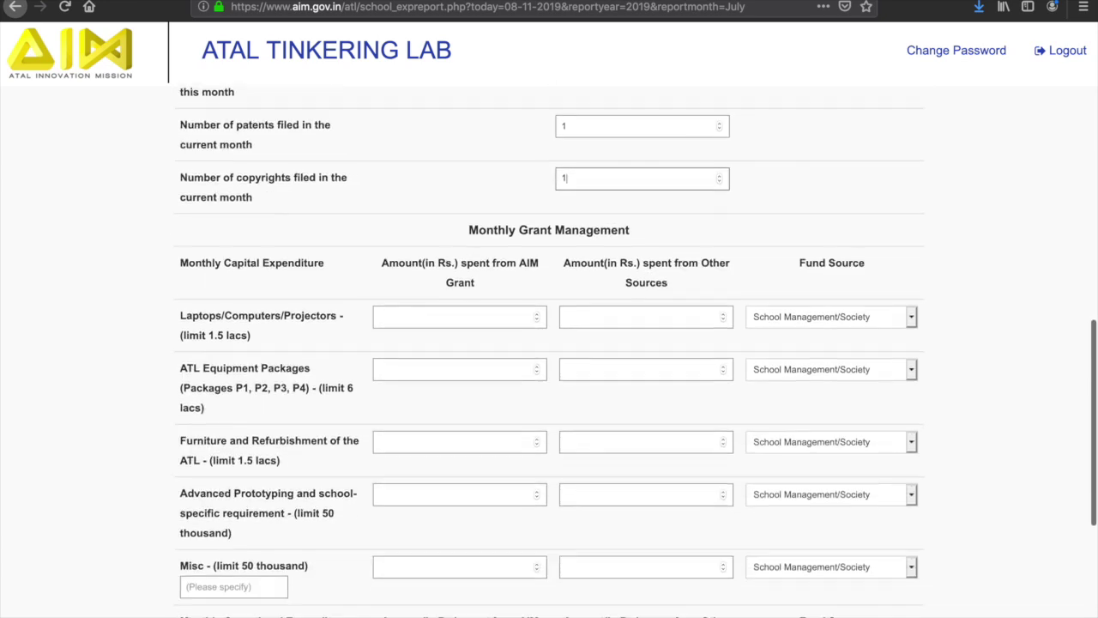
Record laptops expenditure as 000 from AIM Grant, 0 from other sources, fund source Others.
scroll(572, 431, "down", 2)
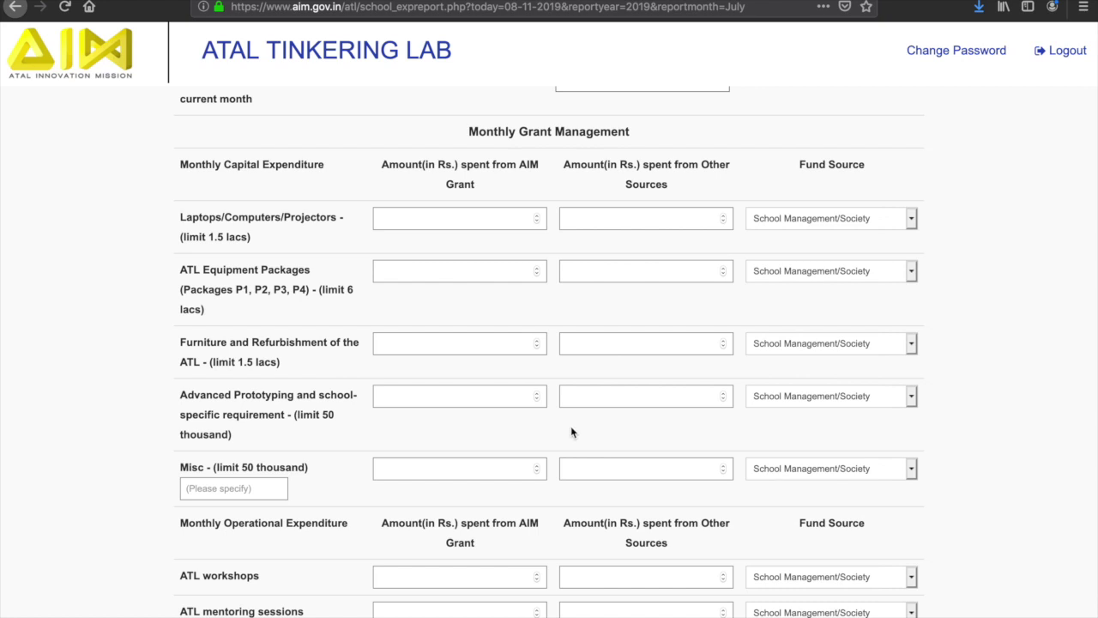
left_click(418, 221)
type("000")
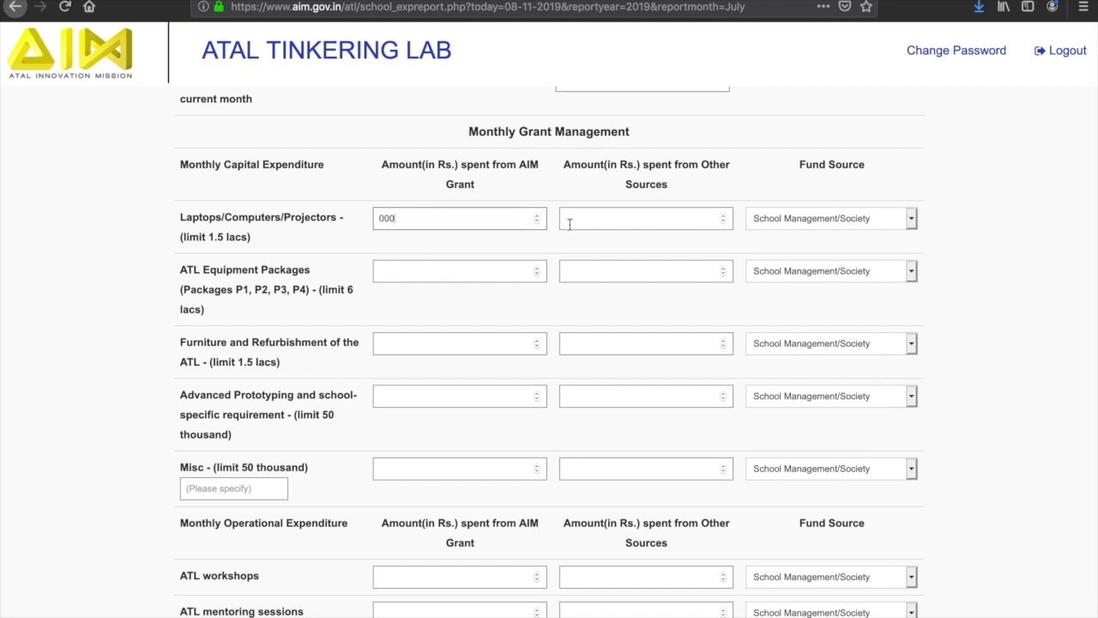
left_click(569, 224)
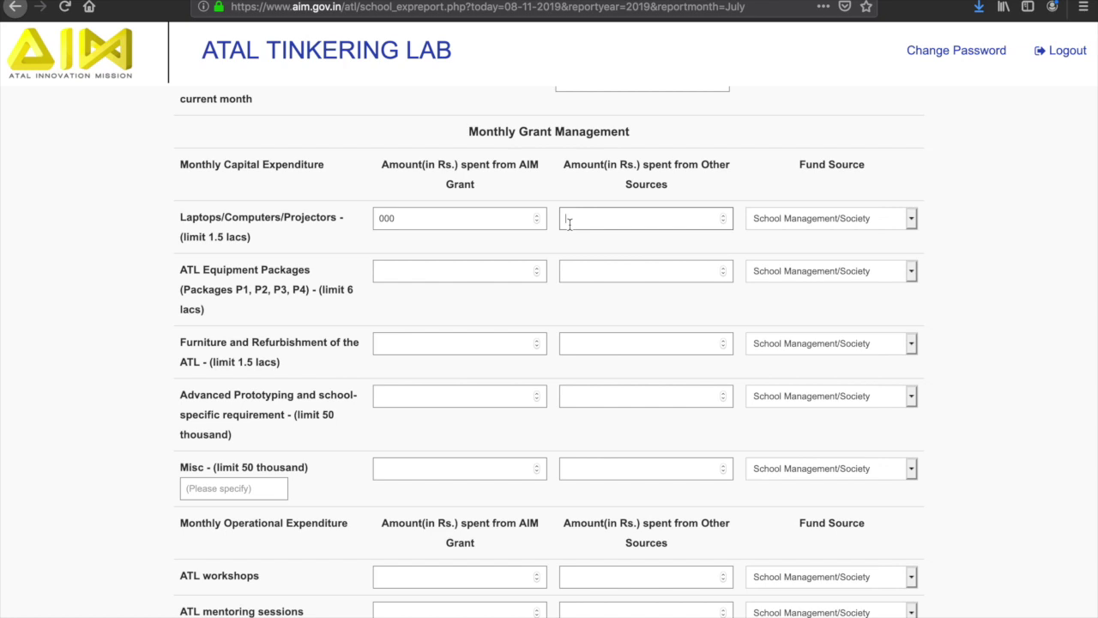
left_click(723, 223)
left_click(814, 219)
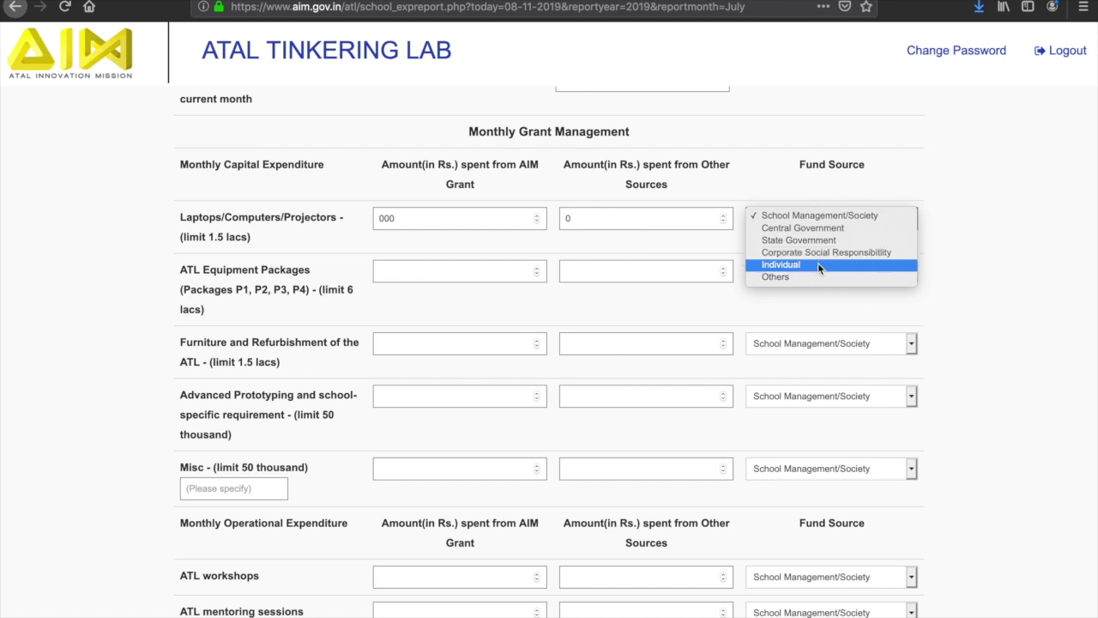
left_click(820, 276)
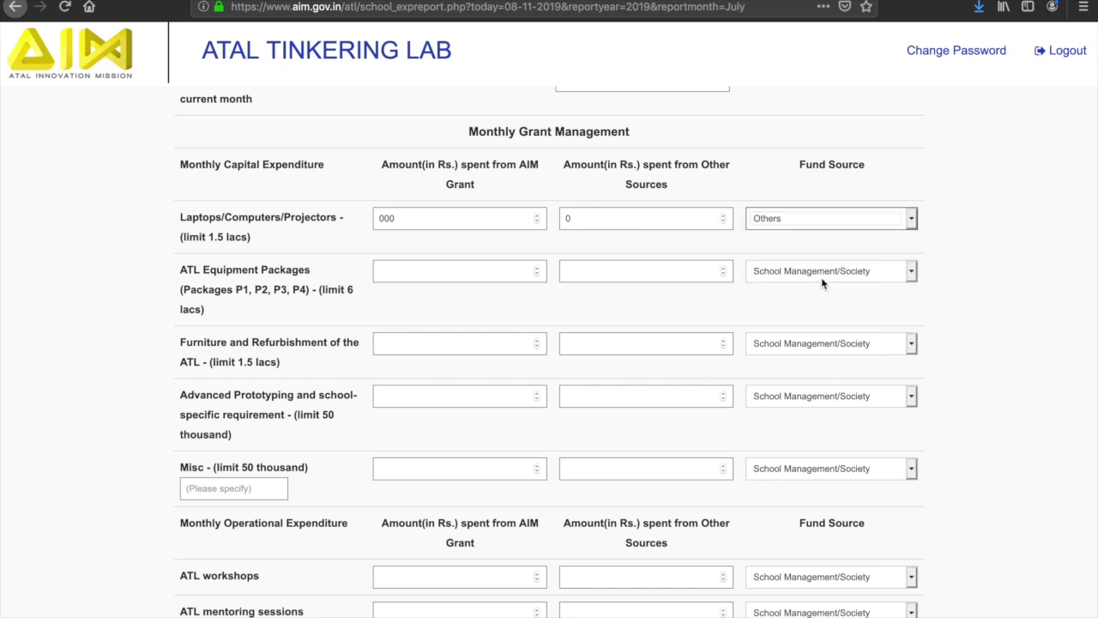
Record equipment packages as 123 from AIM Grant, 123 from other sources, fund source Others.
left_click(478, 271)
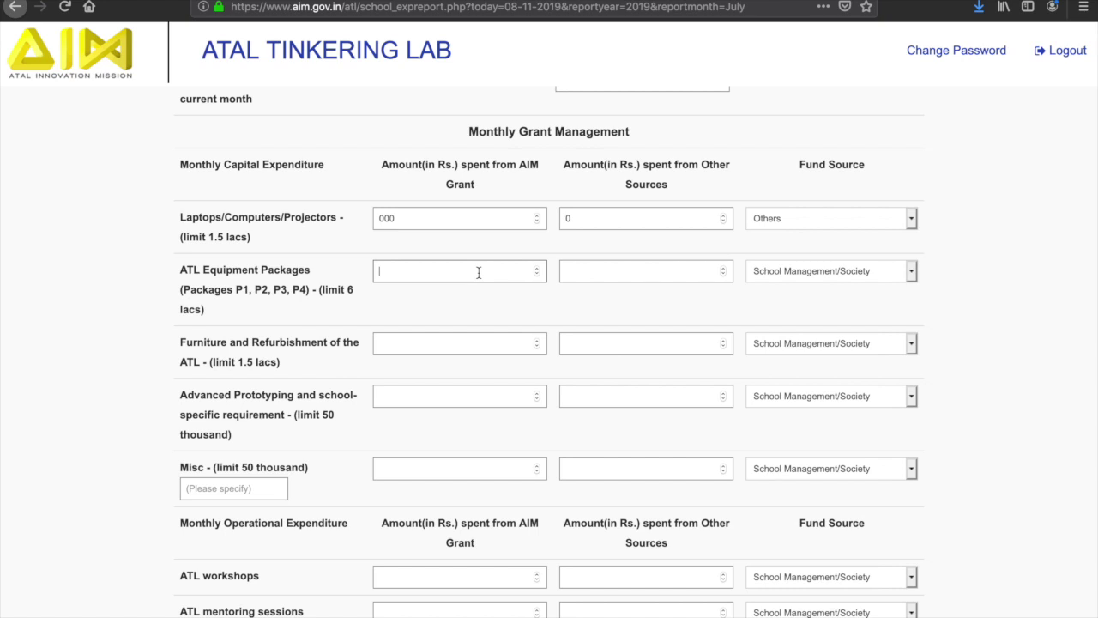
type("123")
left_click(589, 276)
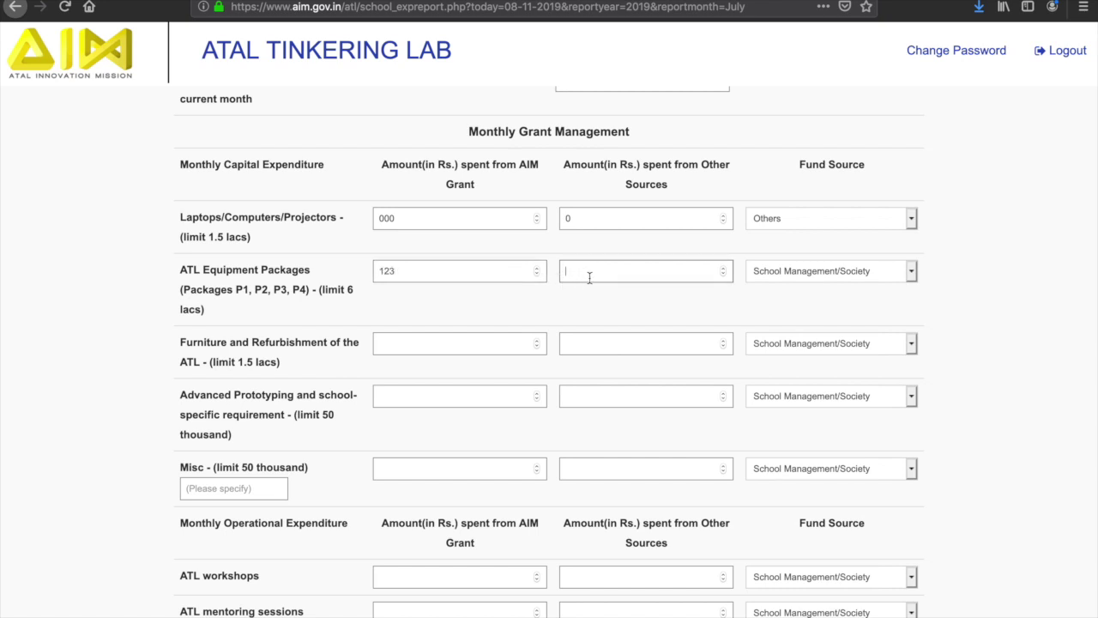
type("123")
left_click(774, 280)
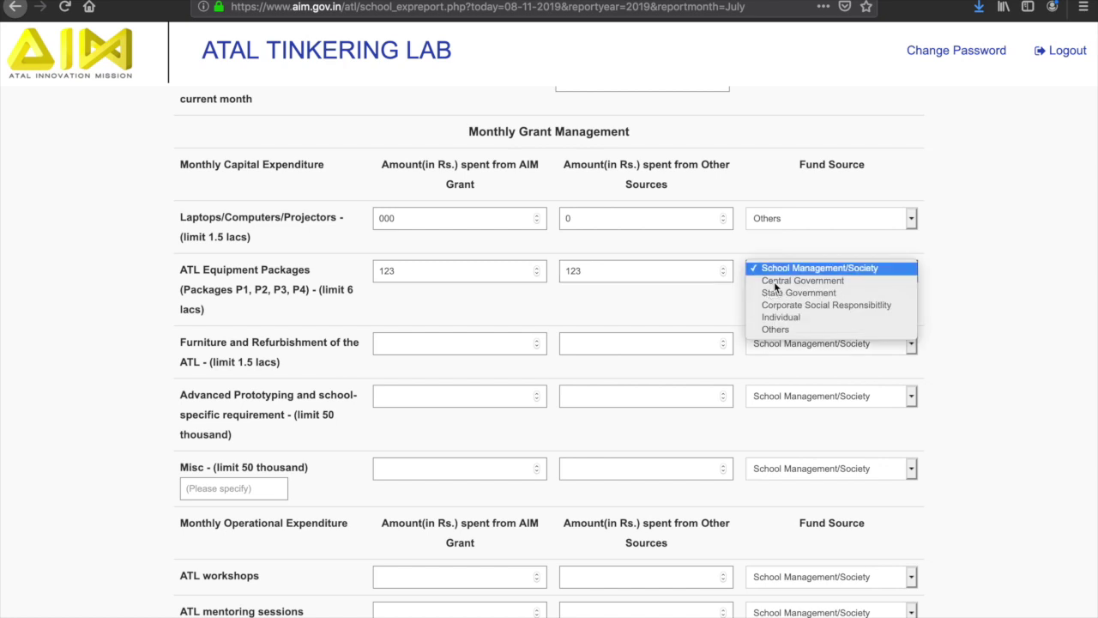
left_click(773, 330)
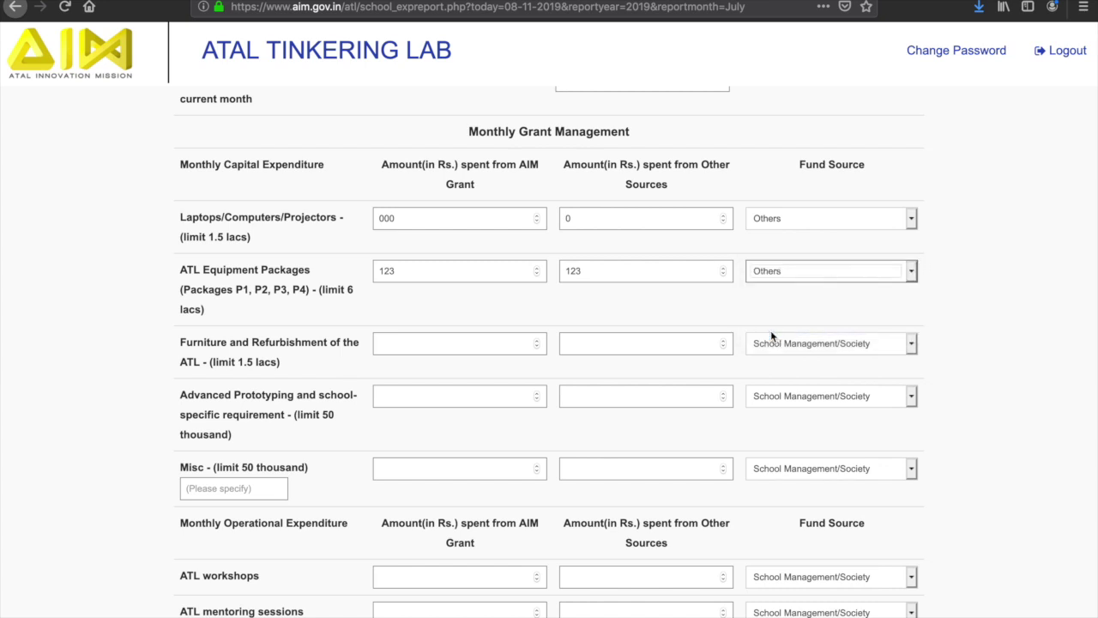
Record furniture as 1234 from AIM Grant, 1234 from other sources, fund source Central Government.
left_click(453, 344)
type("1234")
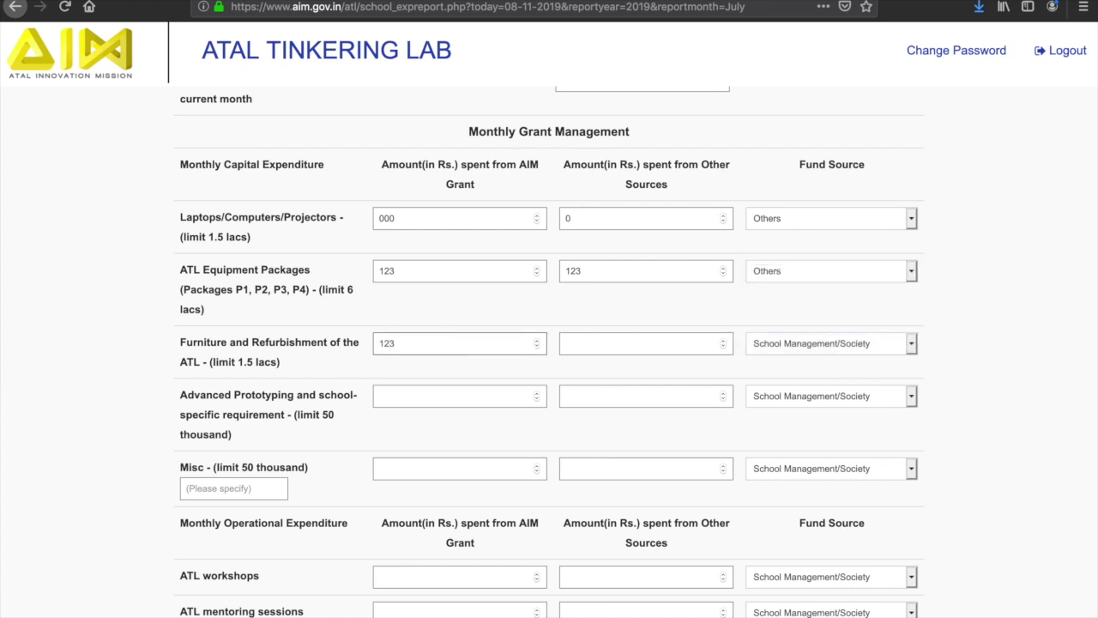
left_click(615, 350)
type("1234")
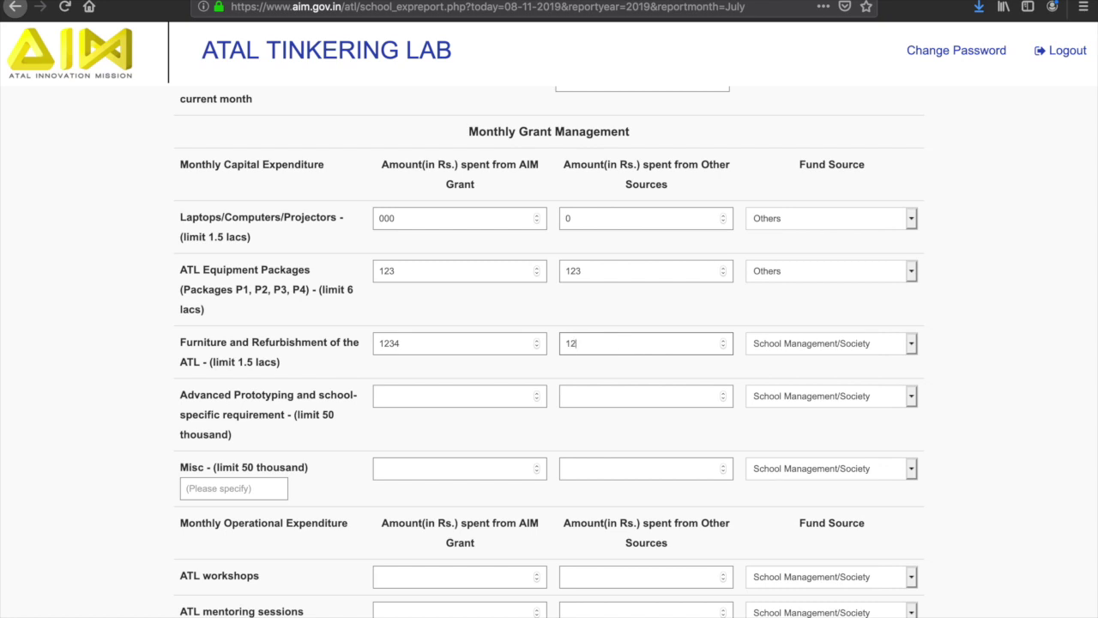
left_click(765, 352)
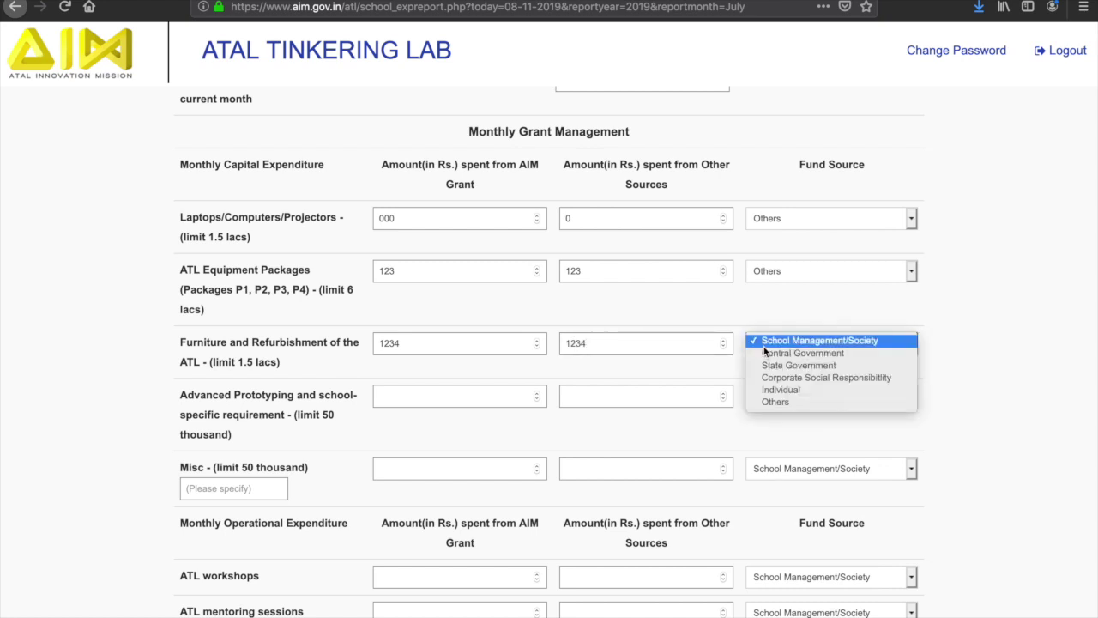
left_click(802, 353)
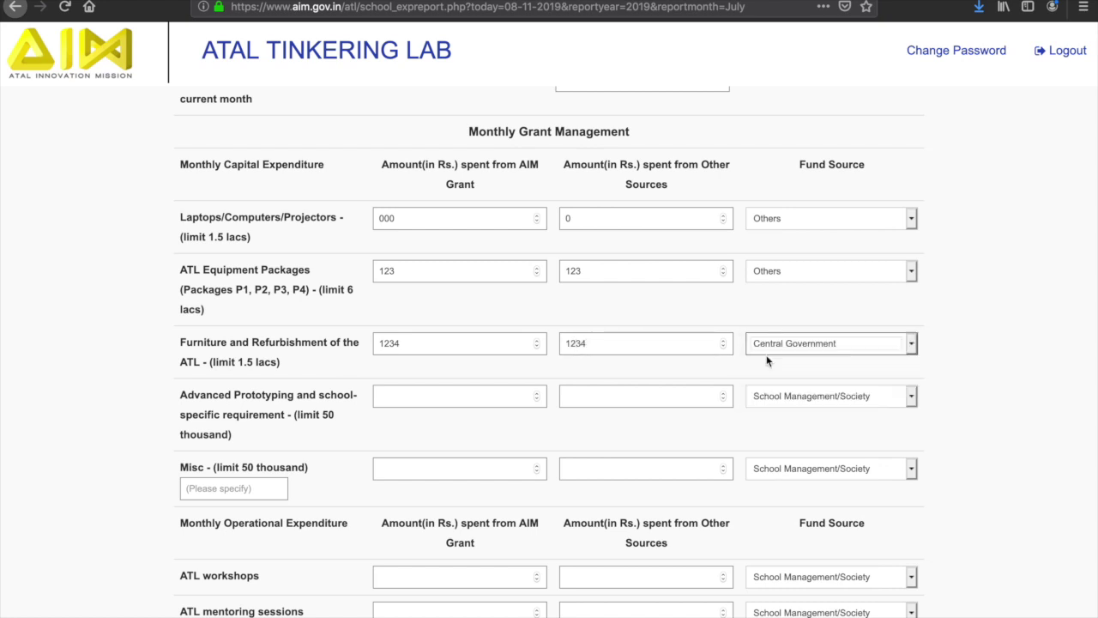
scroll(767, 360, "down", 3)
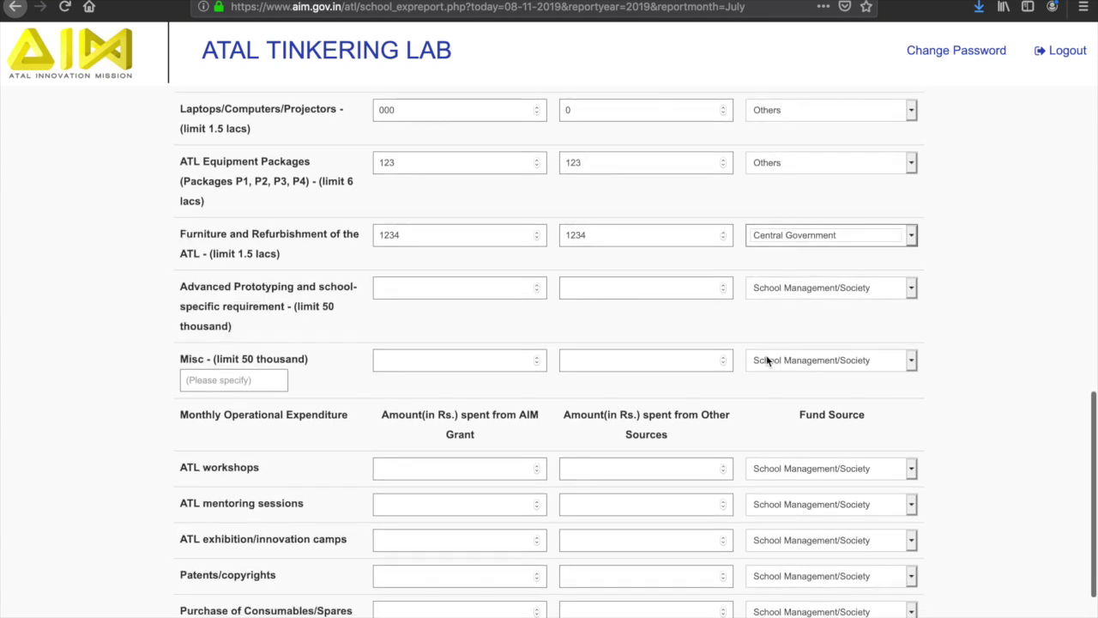
Record ATL workshops as 1234 and 1234, funded by Corporate Social Responsibility.
scroll(766, 360, "down", 4)
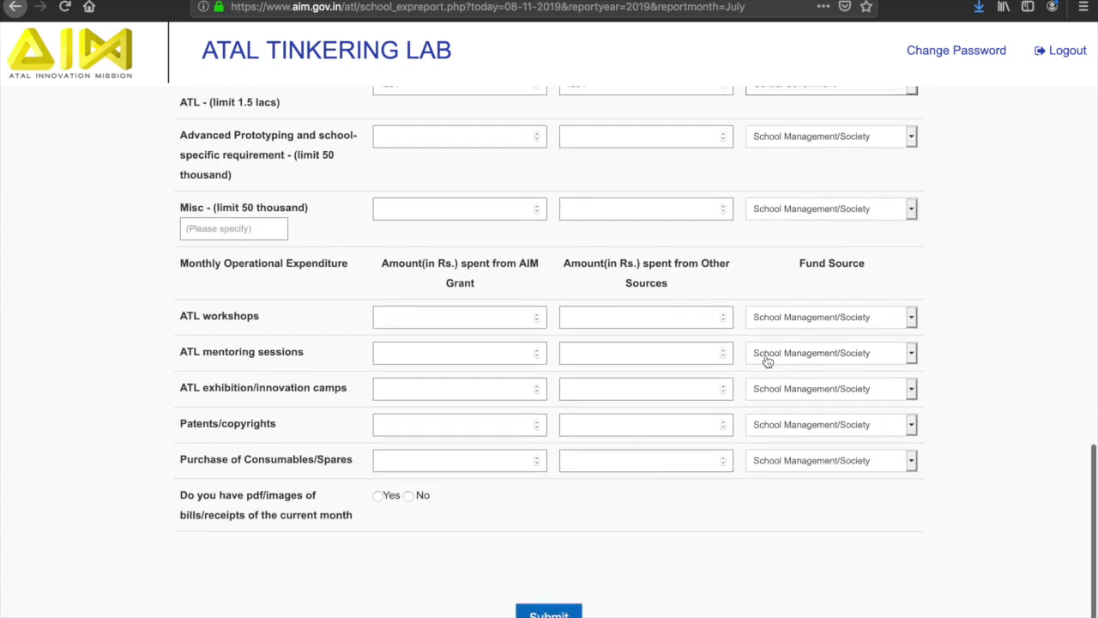
left_click(484, 314)
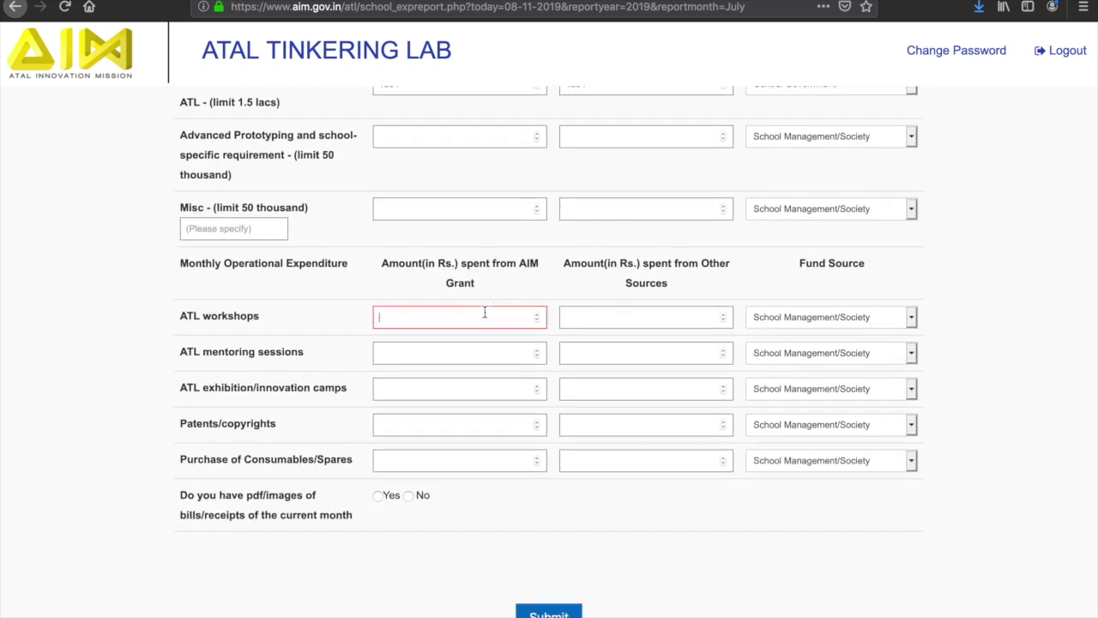
type("1234")
left_click(627, 327)
type("1234")
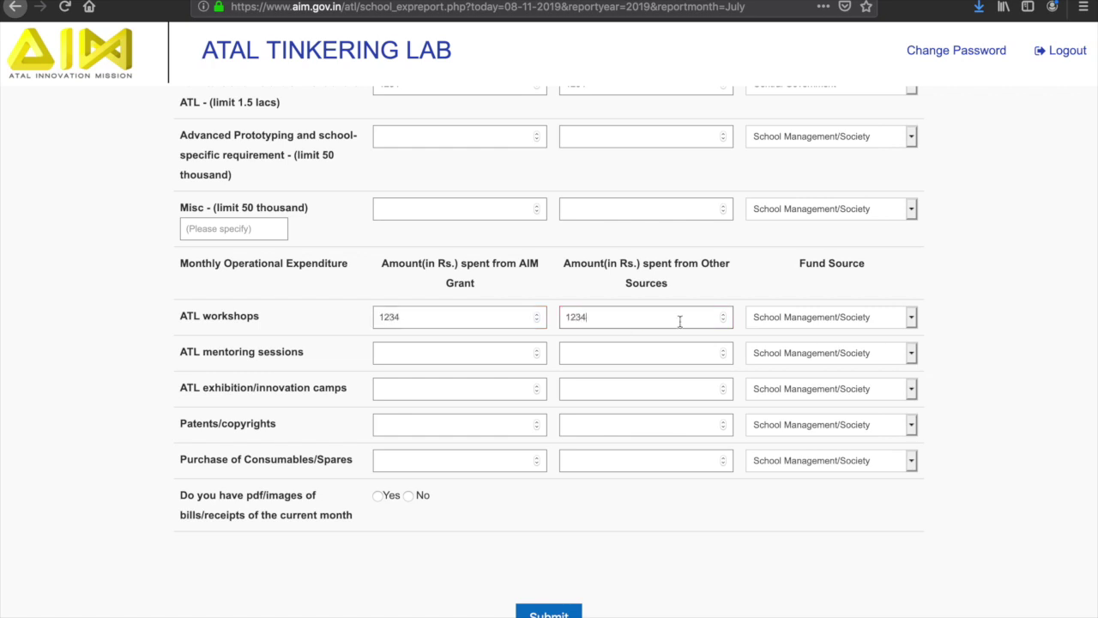
left_click(782, 323)
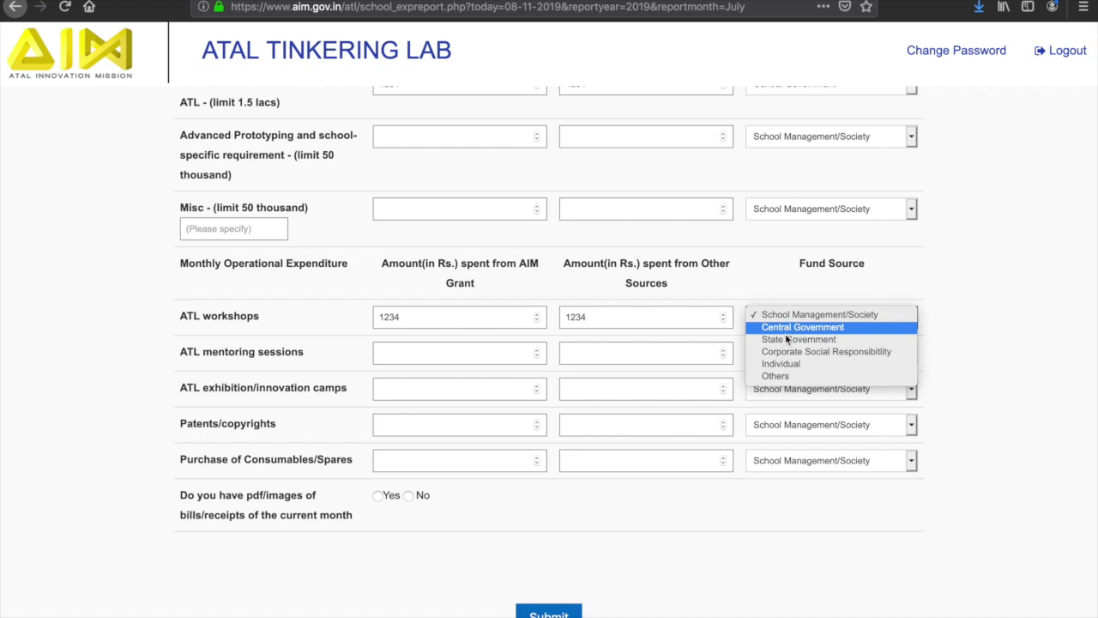
left_click(785, 351)
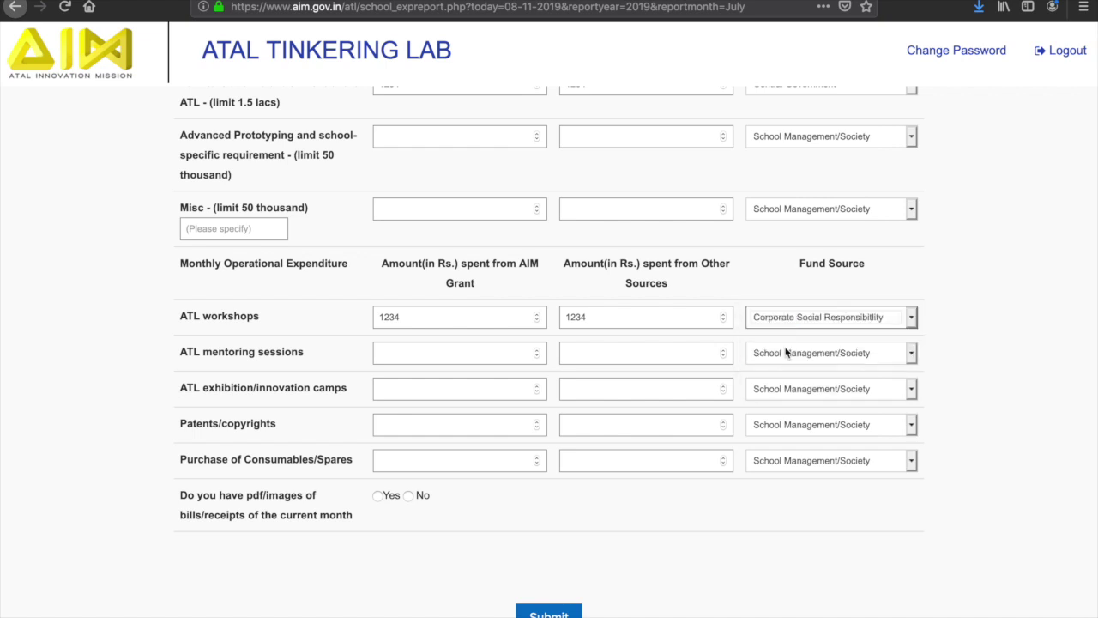
Record mentoring sessions as 1234 and 1234, funded by Central Government.
left_click(441, 351)
type("1234")
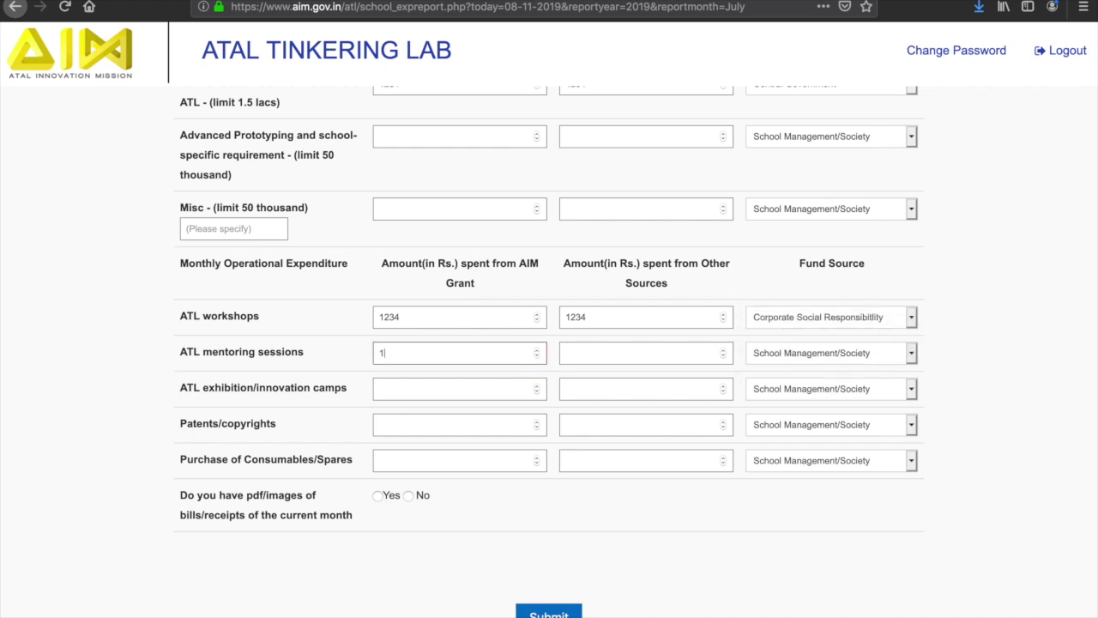
left_click(616, 352)
type("1234")
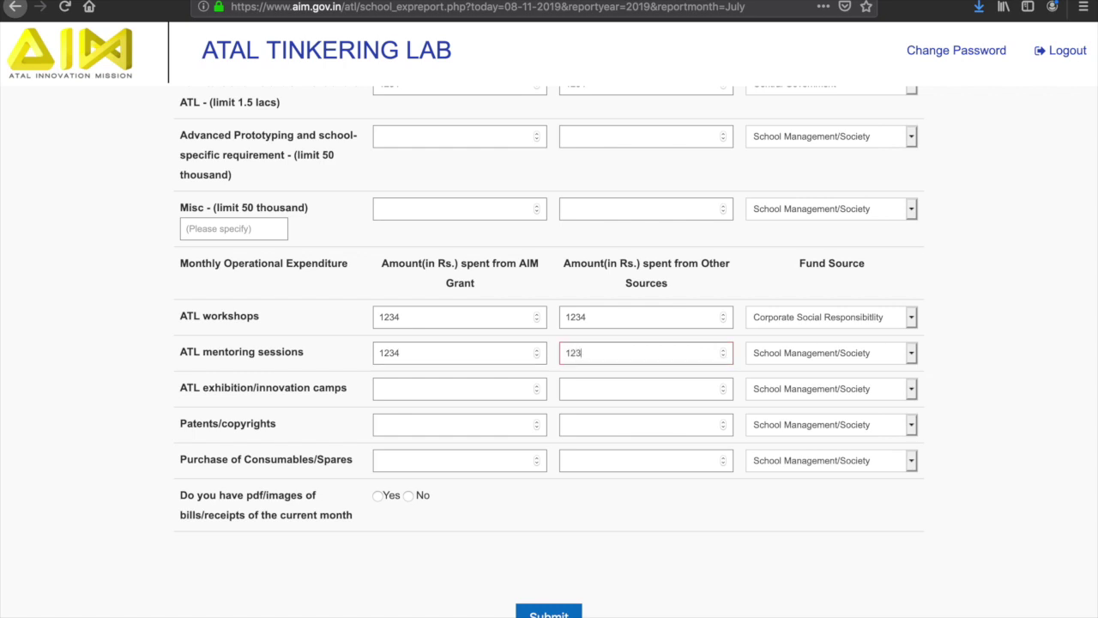
left_click(766, 352)
left_click(770, 363)
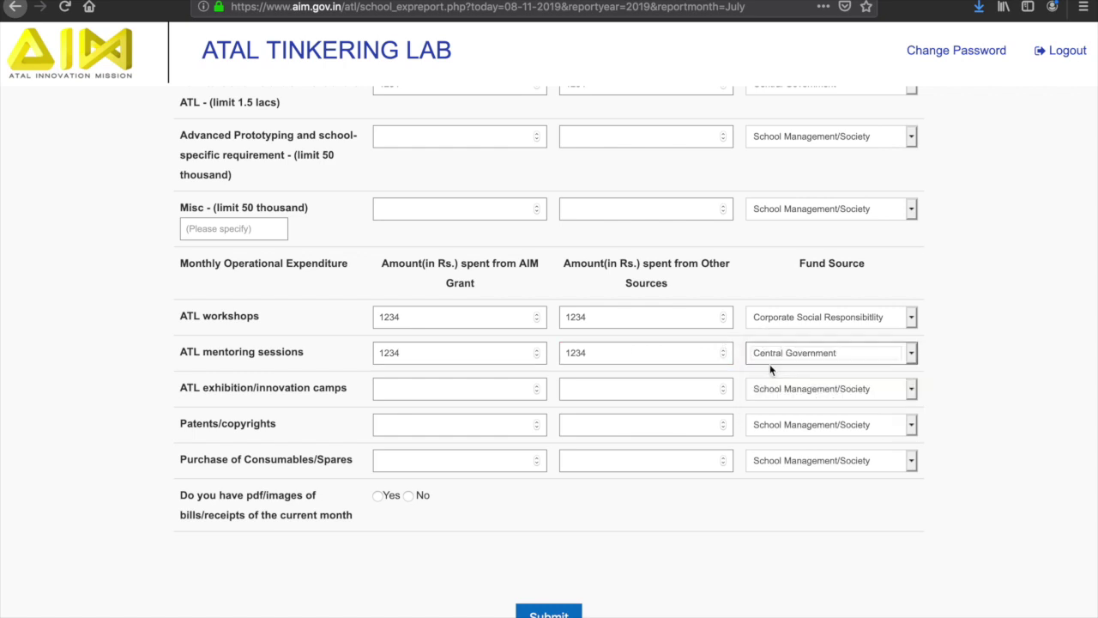
Answer Yes to having pdf/images of this month's bills, revealing the upload field.
left_click(379, 497)
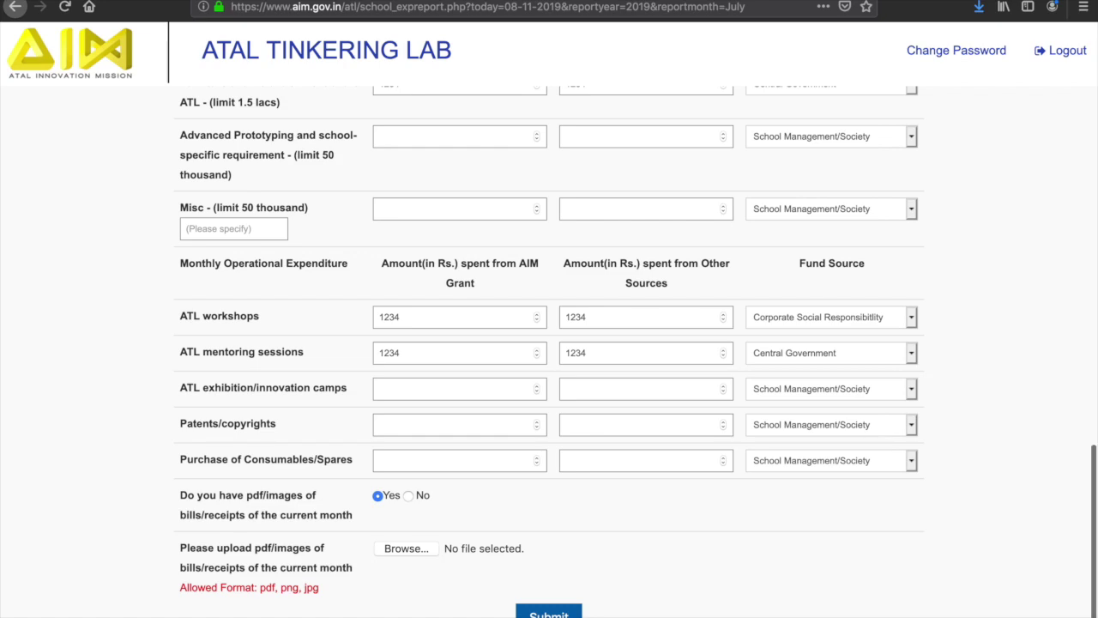
scroll(549, 351, "up", 10)
scroll(549, 352, "up", 8)
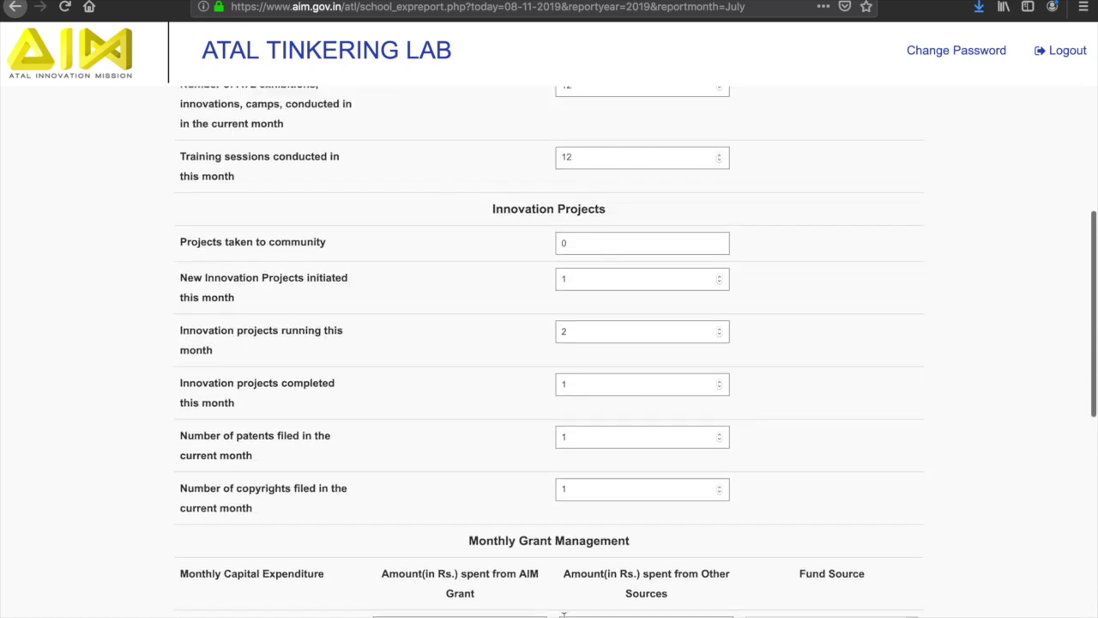